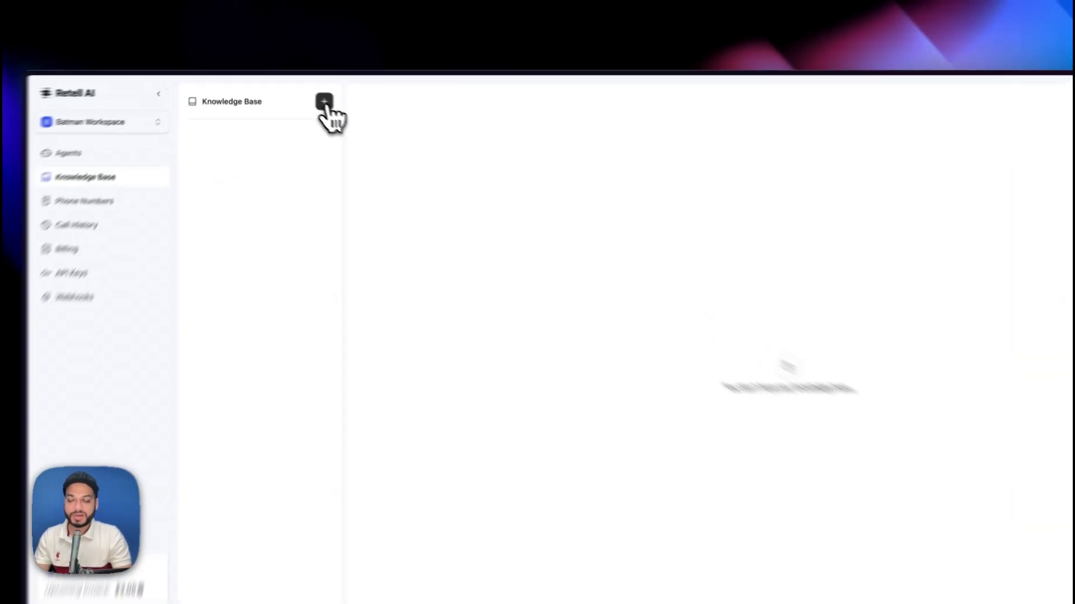
- Create a new knowledge base and show its document source options: web pages, files, or text
{"action": "left_click", "coordinate": [324, 103]}
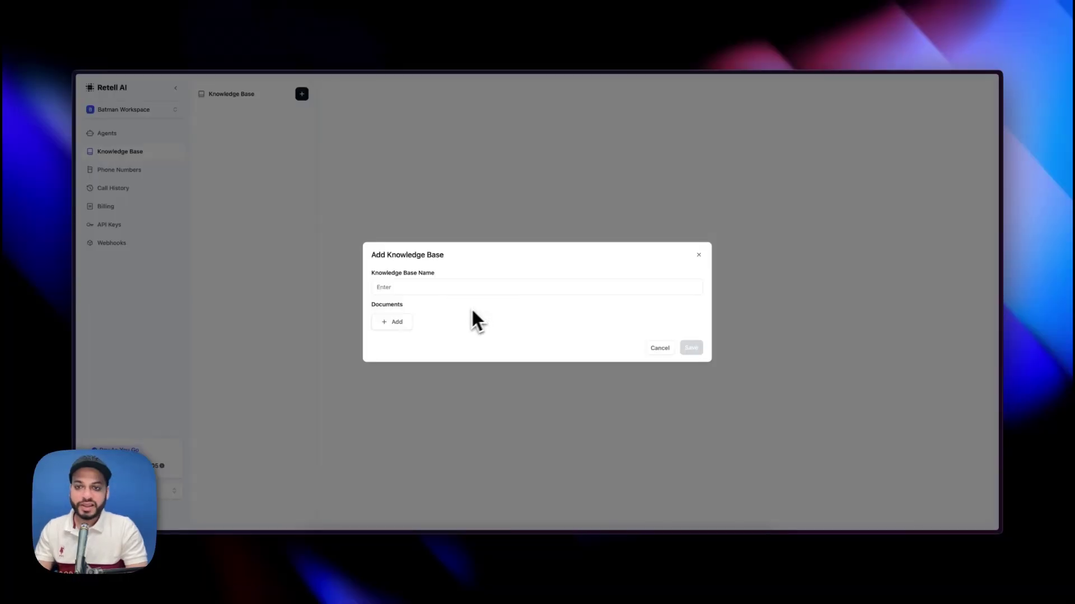
{"action": "left_click", "coordinate": [404, 322]}
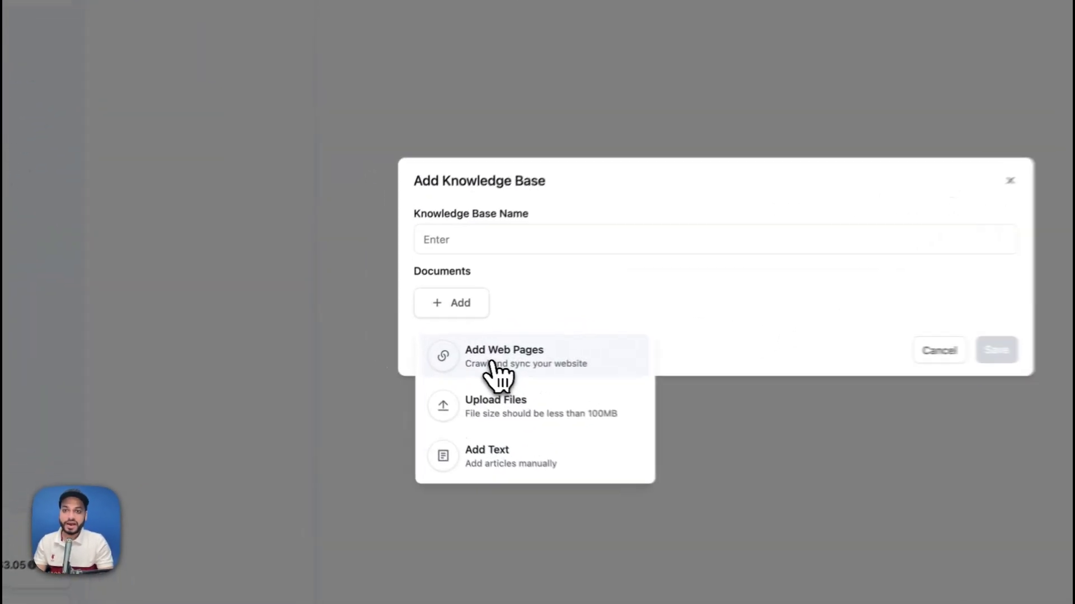
- Choose Add Web Pages as the document source and focus the URL field
{"action": "left_click", "coordinate": [492, 364]}
{"action": "left_click", "coordinate": [464, 247]}
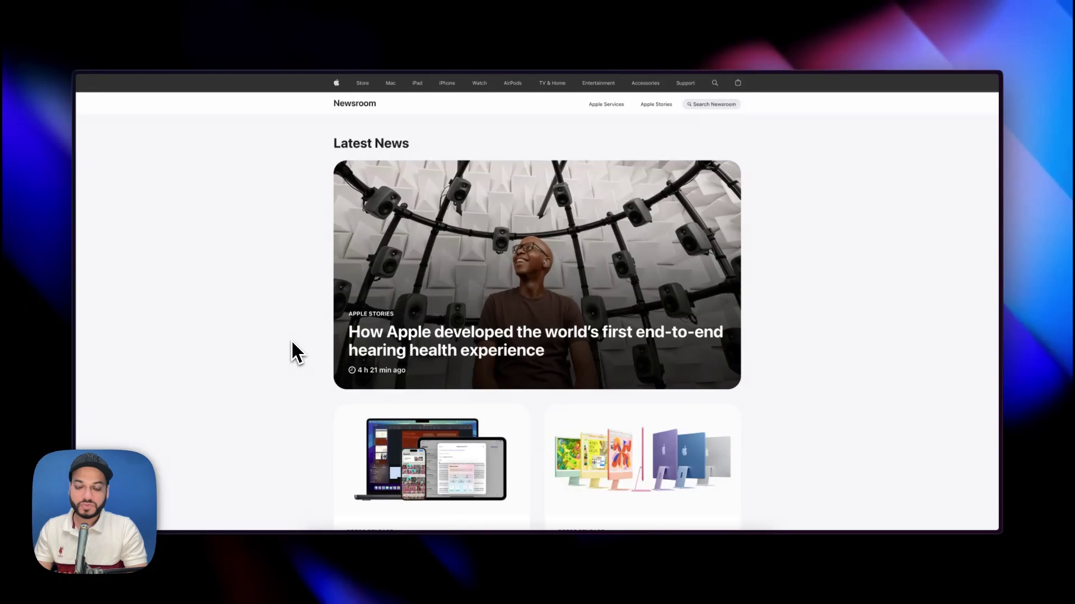
- Copy the Apple Newsroom page address from Arc's address bar and return to Retell AI
{"action": "scroll", "coordinate": [294, 352], "scroll_direction": "down", "scroll_amount": 10}
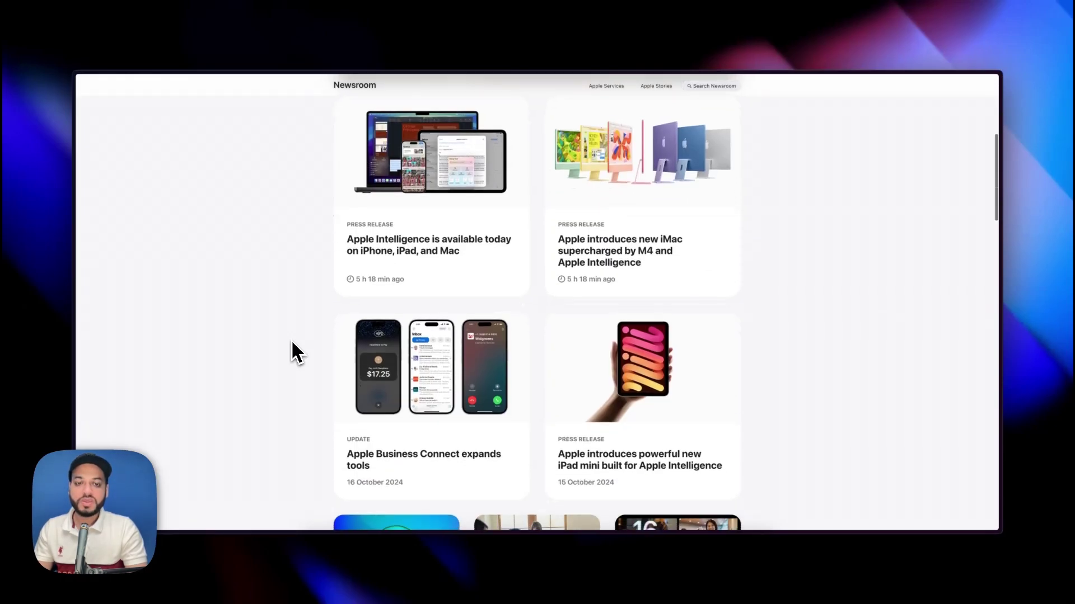
{"action": "scroll", "coordinate": [295, 352], "scroll_direction": "down", "scroll_amount": 5}
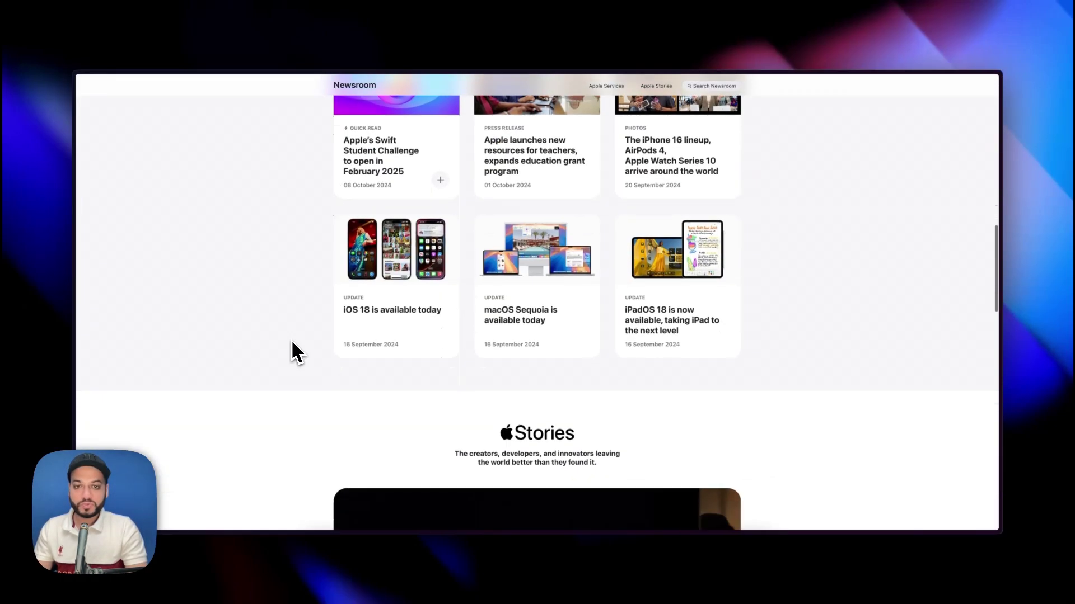
{"action": "scroll", "coordinate": [295, 352], "scroll_direction": "up", "scroll_amount": 10}
{"action": "scroll", "coordinate": [293, 352], "scroll_direction": "up", "scroll_amount": 6}
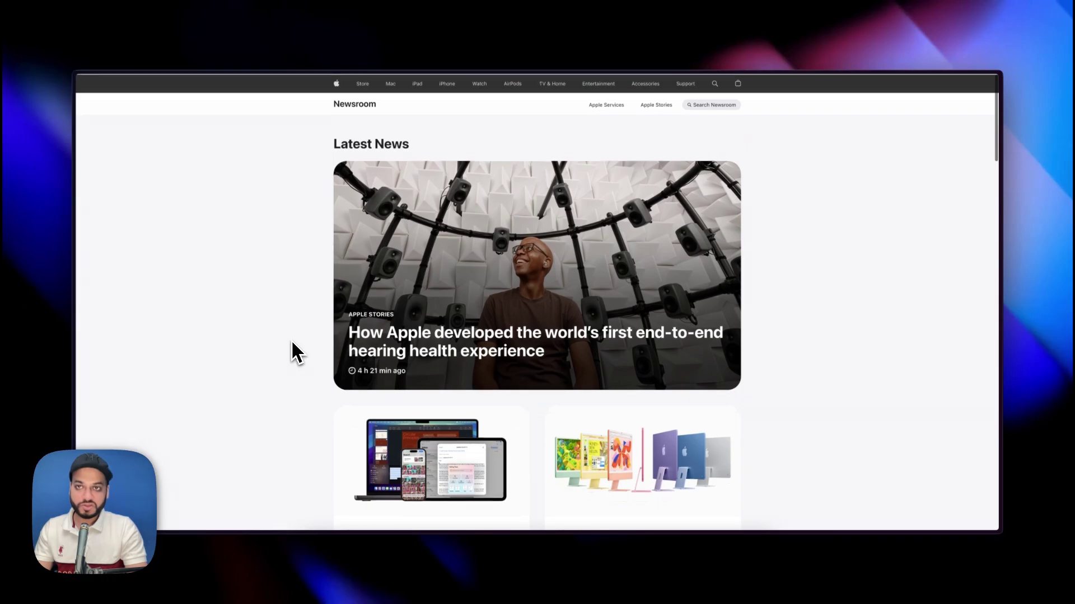
{"action": "mouse_move", "coordinate": [86, 137]}
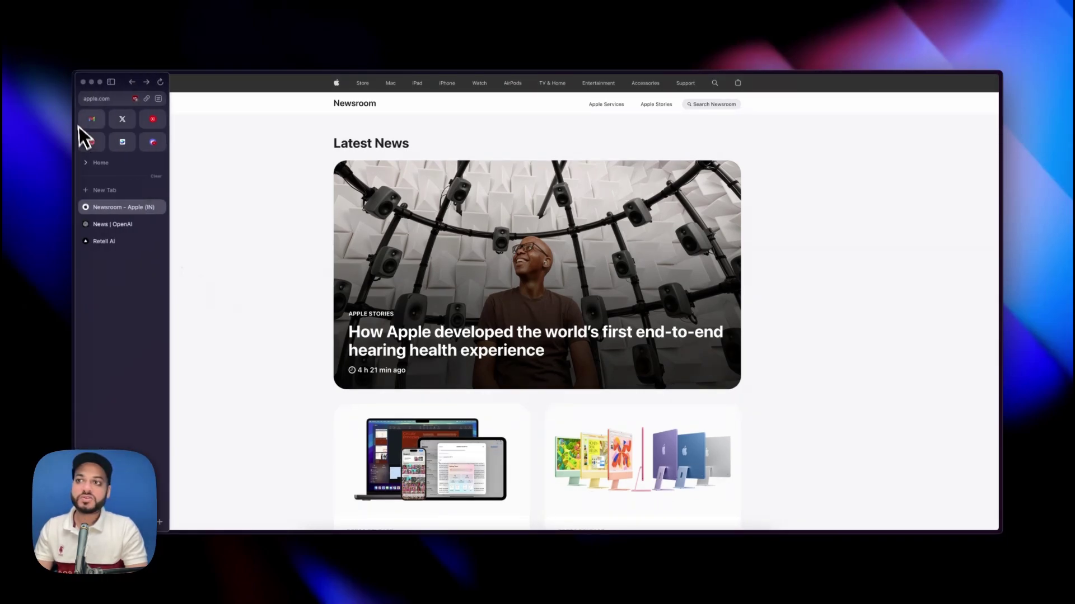
{"action": "left_click", "coordinate": [138, 104]}
{"action": "key", "text": "super+c"}
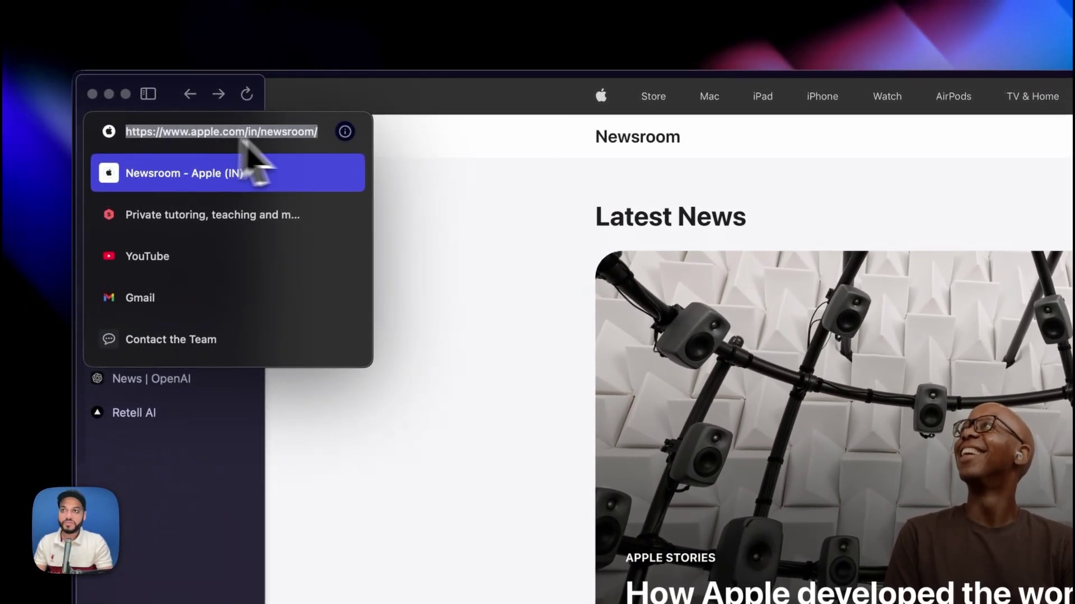
{"action": "left_click", "coordinate": [419, 185]}
{"action": "mouse_move", "coordinate": [78, 358]}
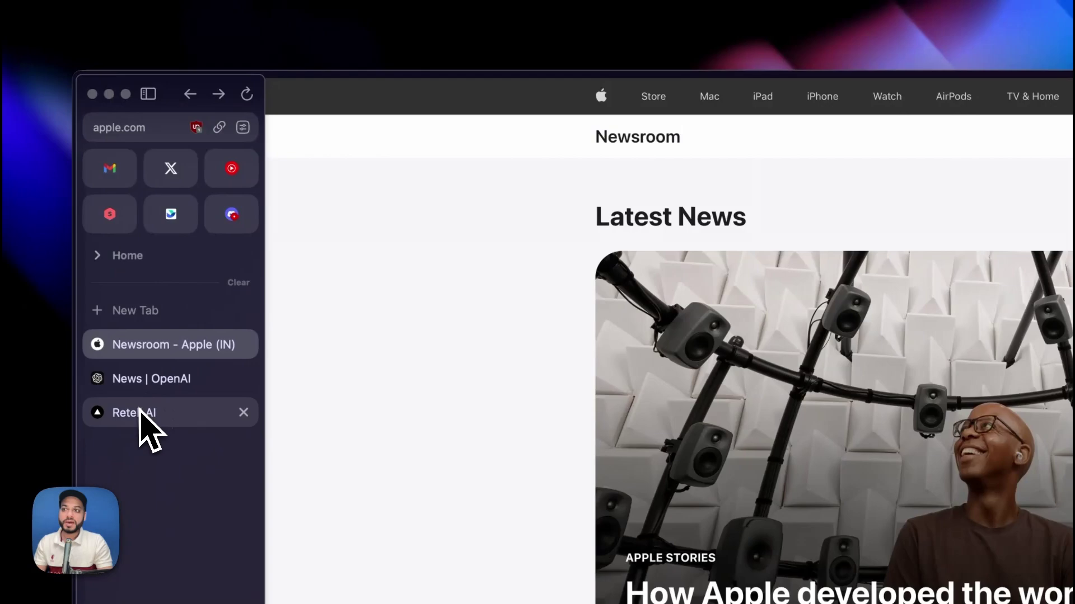
{"action": "left_click", "coordinate": [146, 428]}
{"action": "left_click", "coordinate": [535, 395]}
{"action": "key", "text": "super+v"}
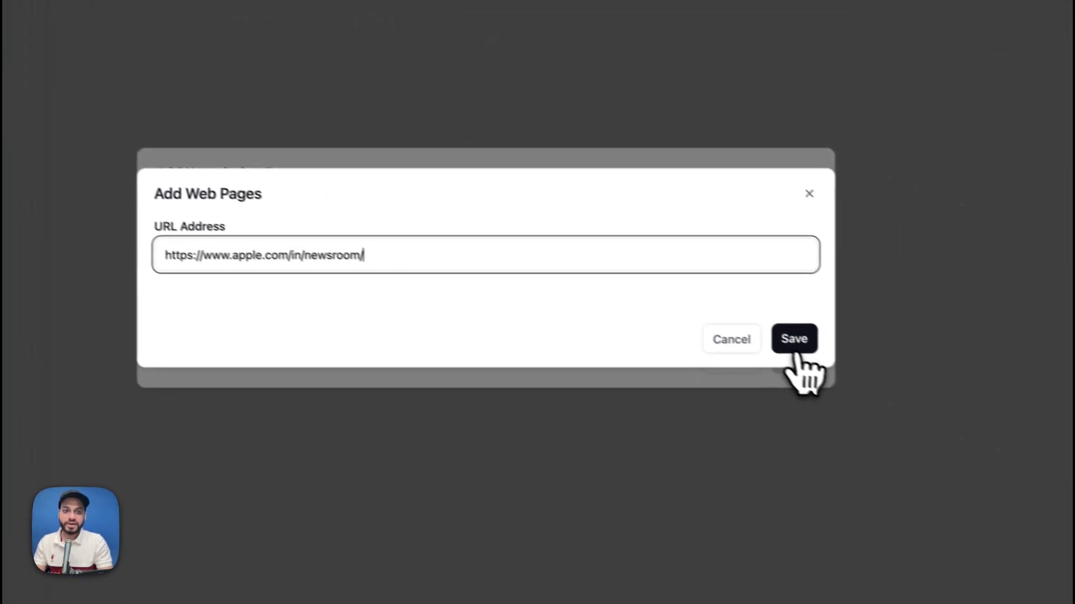
{"action": "left_click", "coordinate": [794, 351]}
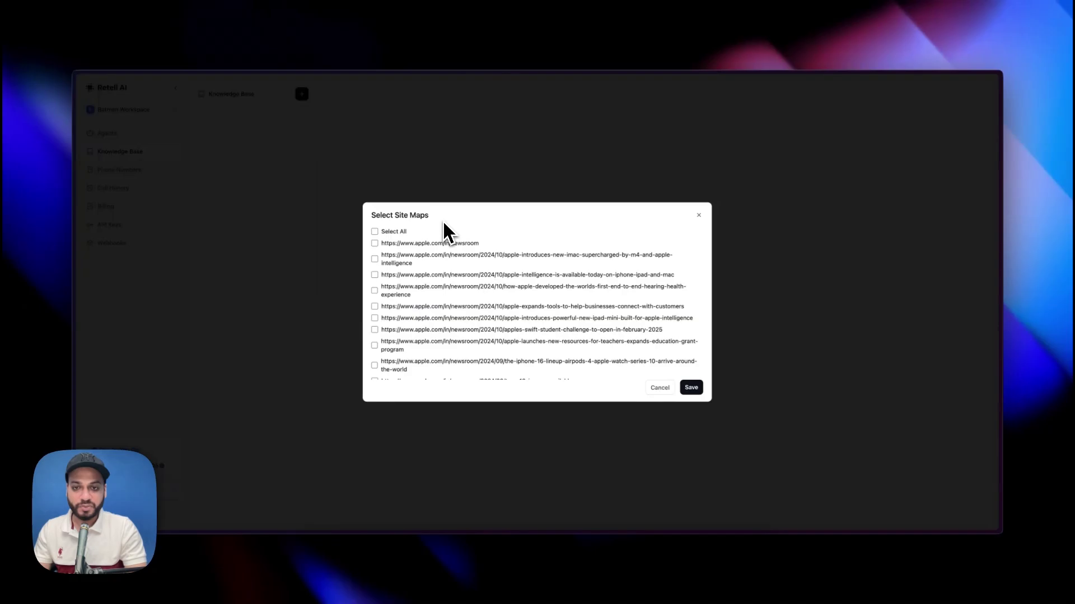
{"action": "scroll", "coordinate": [528, 301], "scroll_direction": "down", "scroll_amount": 15}
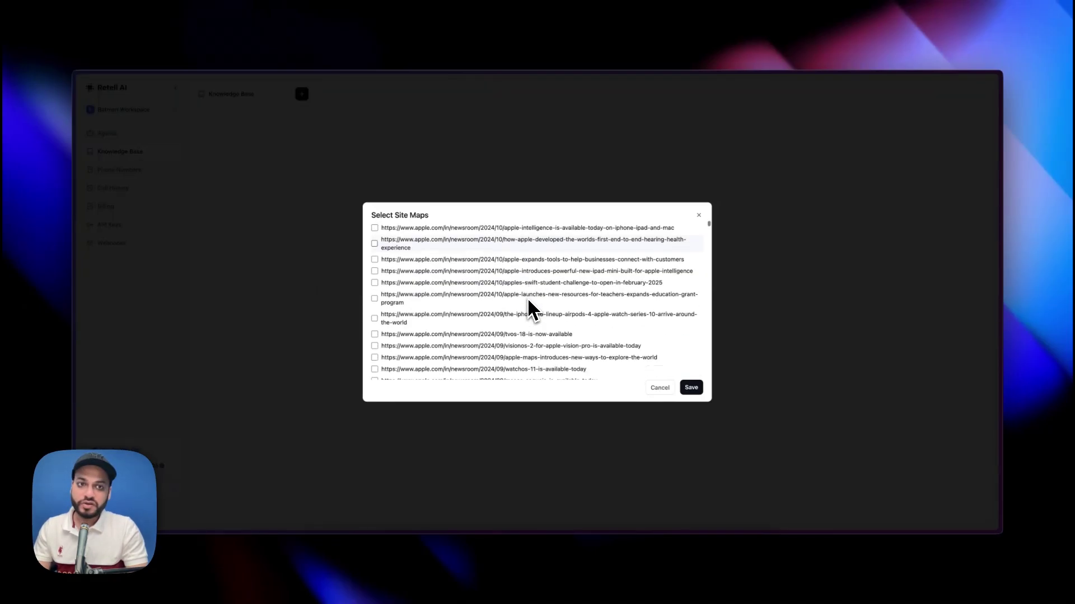
{"action": "scroll", "coordinate": [529, 309], "scroll_direction": "down", "scroll_amount": 20}
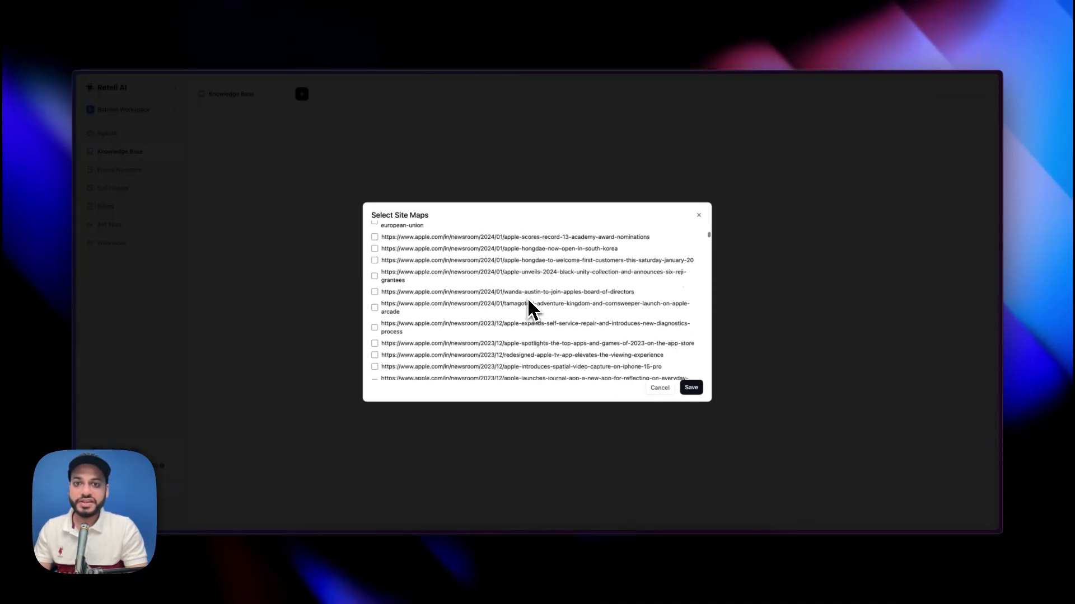
{"action": "scroll", "coordinate": [528, 309], "scroll_direction": "down", "scroll_amount": 20}
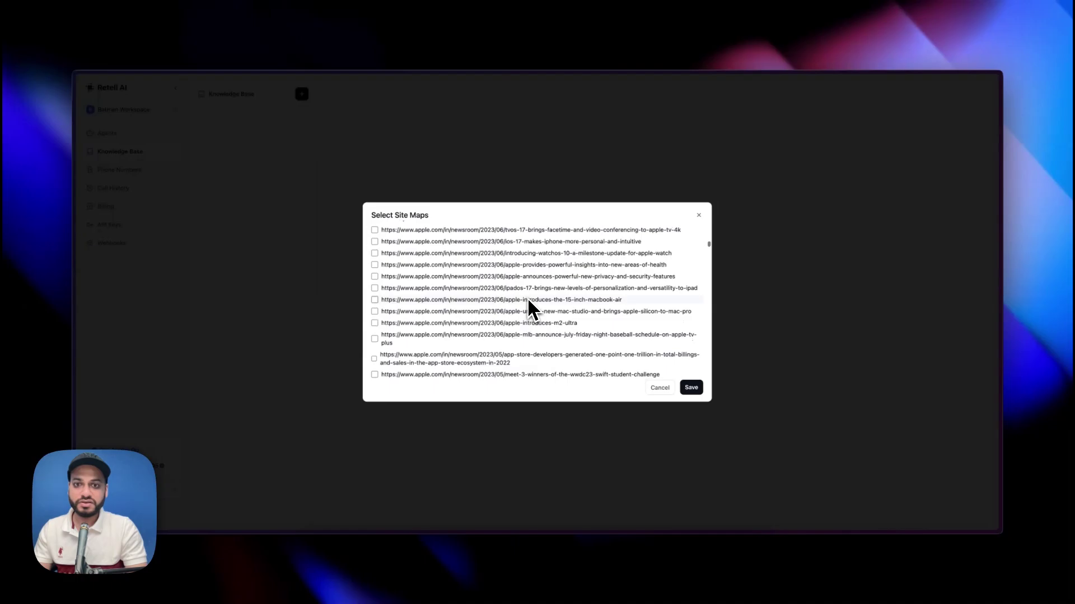
{"action": "scroll", "coordinate": [528, 302], "scroll_direction": "down", "scroll_amount": 20}
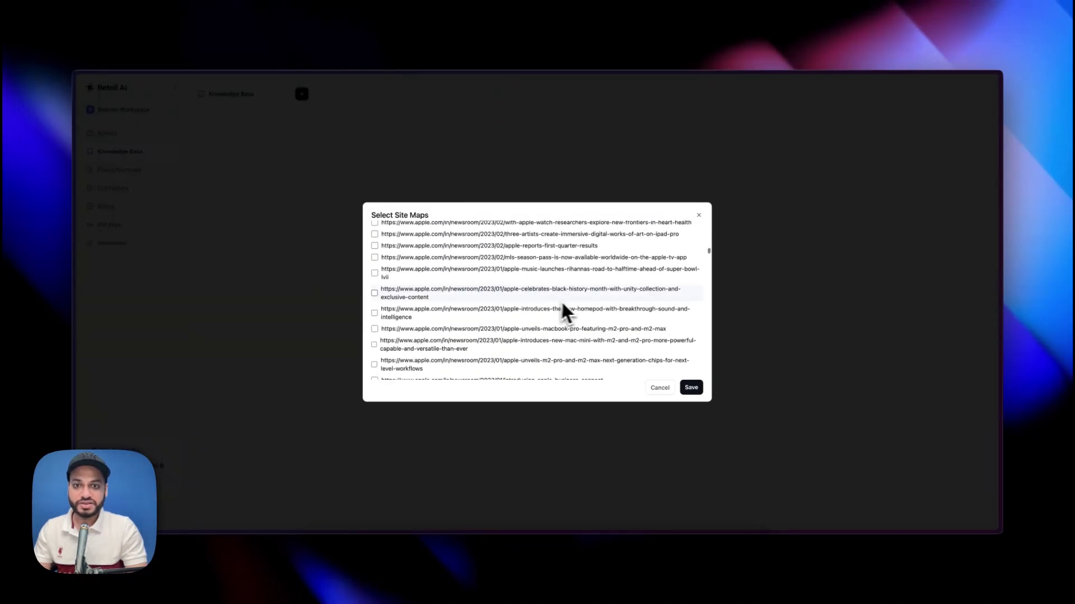
{"action": "scroll", "coordinate": [586, 278], "scroll_direction": "up", "scroll_amount": 20}
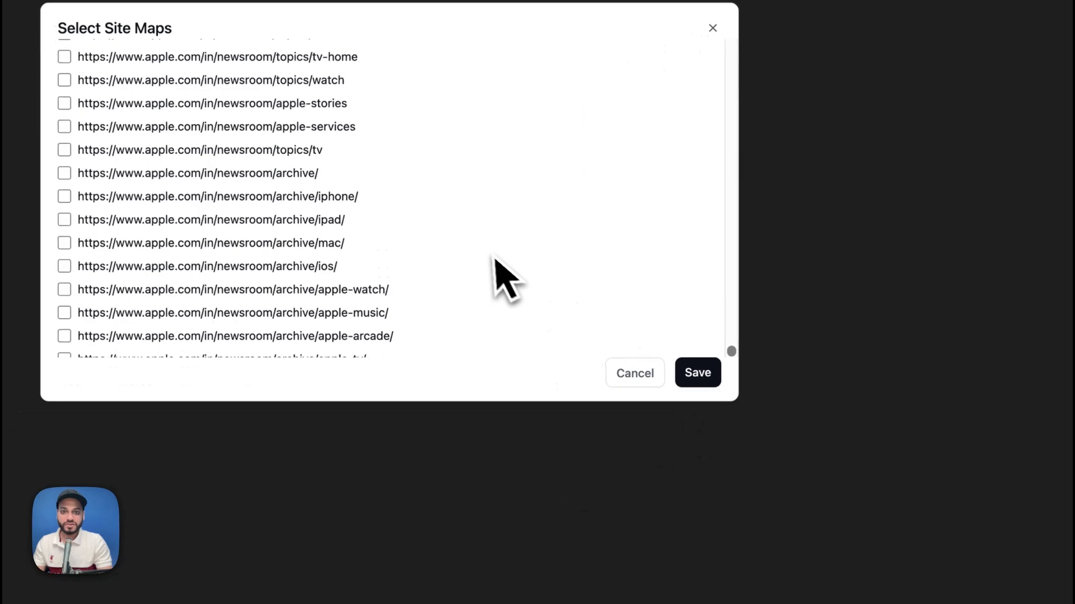
{"action": "scroll", "coordinate": [359, 240], "scroll_direction": "up", "scroll_amount": 5}
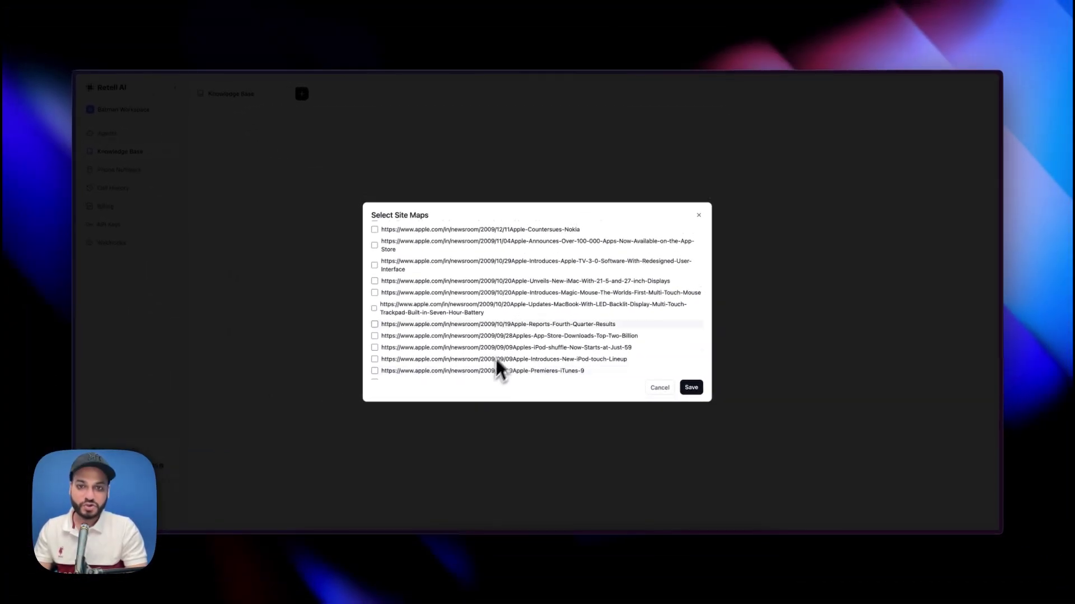
{"action": "scroll", "coordinate": [498, 367], "scroll_direction": "down", "scroll_amount": 15}
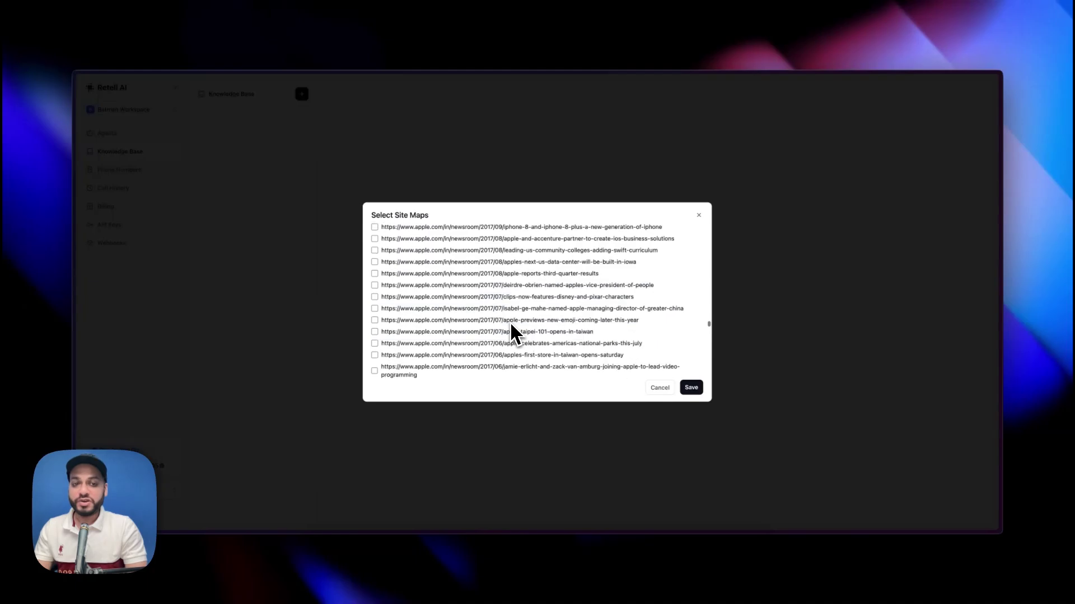
{"action": "scroll", "coordinate": [511, 326], "scroll_direction": "up", "scroll_amount": 20}
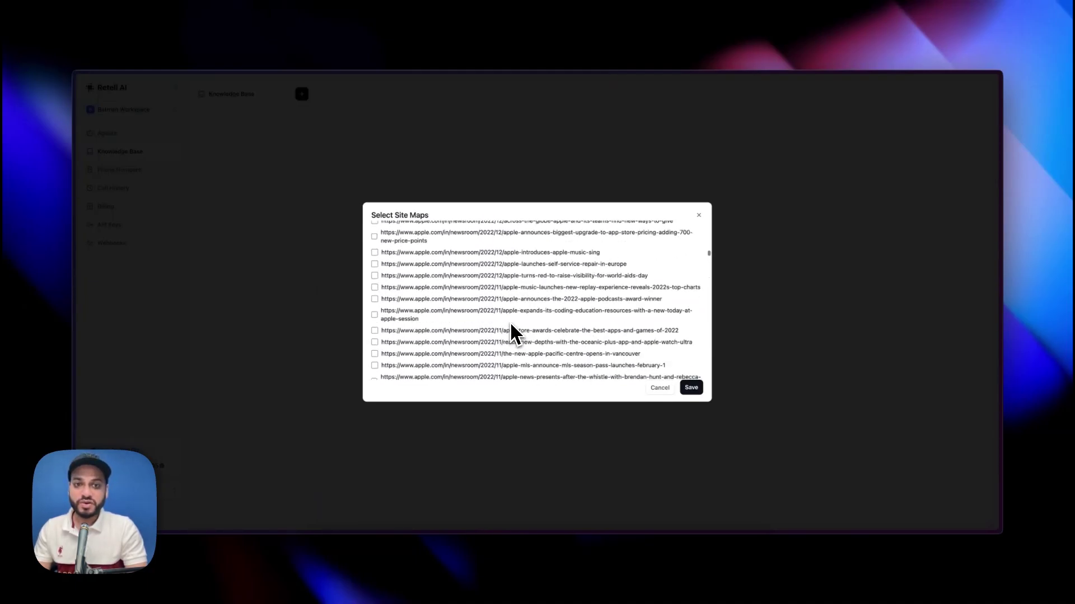
{"action": "scroll", "coordinate": [509, 330], "scroll_direction": "up", "scroll_amount": 15}
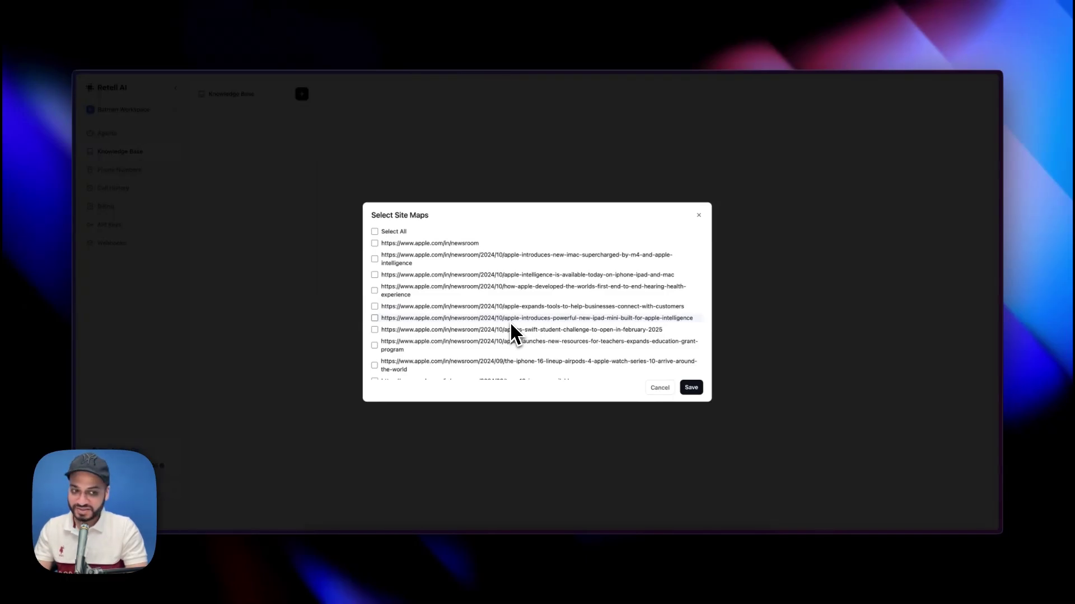
{"action": "left_click", "coordinate": [375, 244]}
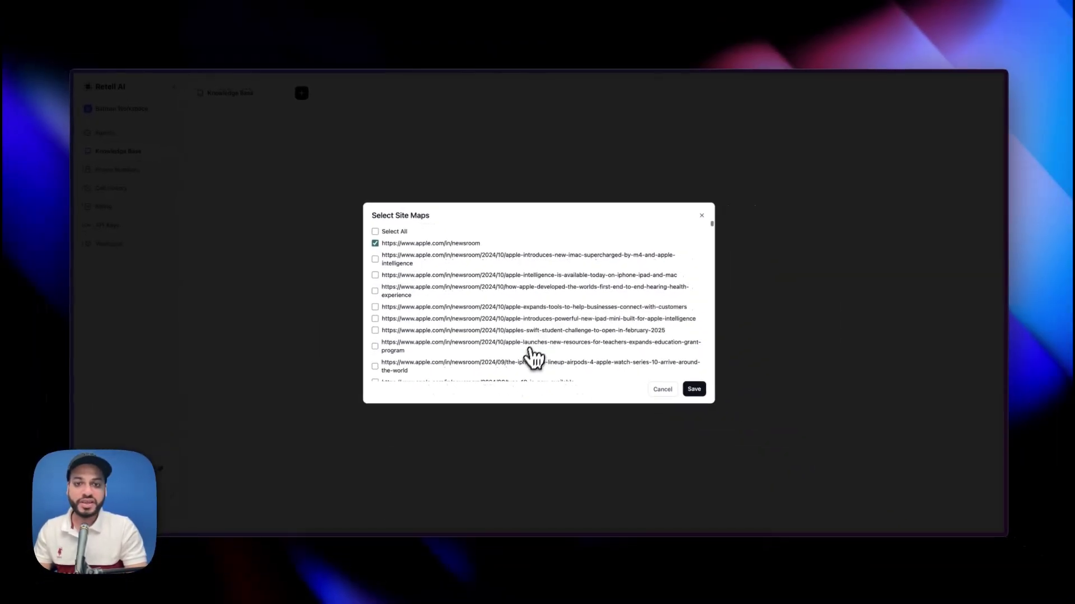
{"action": "scroll", "coordinate": [492, 335], "scroll_direction": "down", "scroll_amount": 5}
{"action": "scroll", "coordinate": [527, 359], "scroll_direction": "up", "scroll_amount": 5}
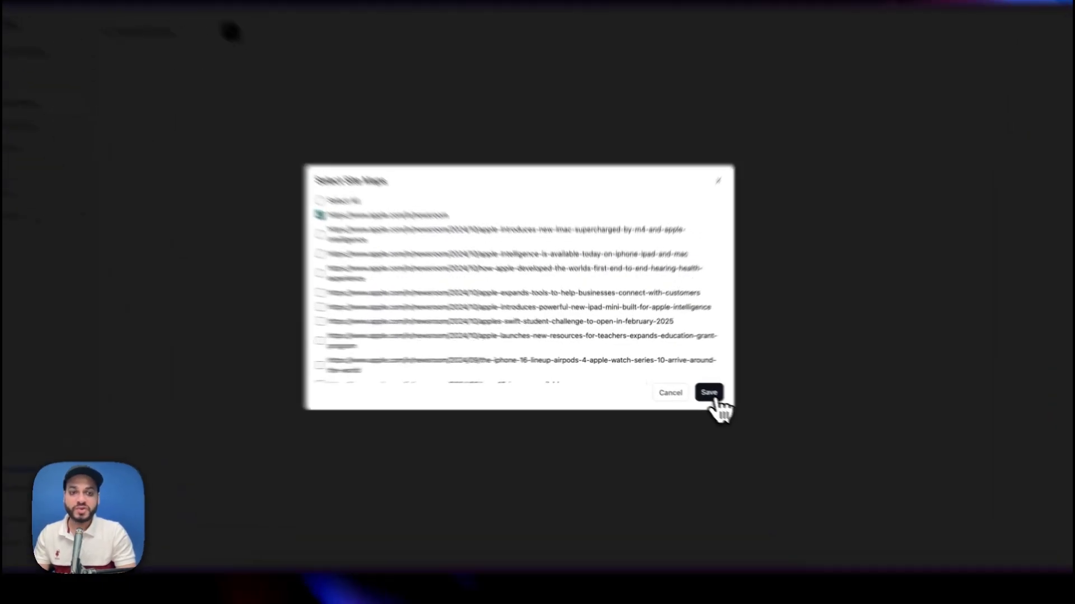
{"action": "left_click", "coordinate": [691, 387]}
- Name the knowledge base 'Apple', enable 12-hour auto sync of web pages, and save it
{"action": "left_click", "coordinate": [266, 180]}
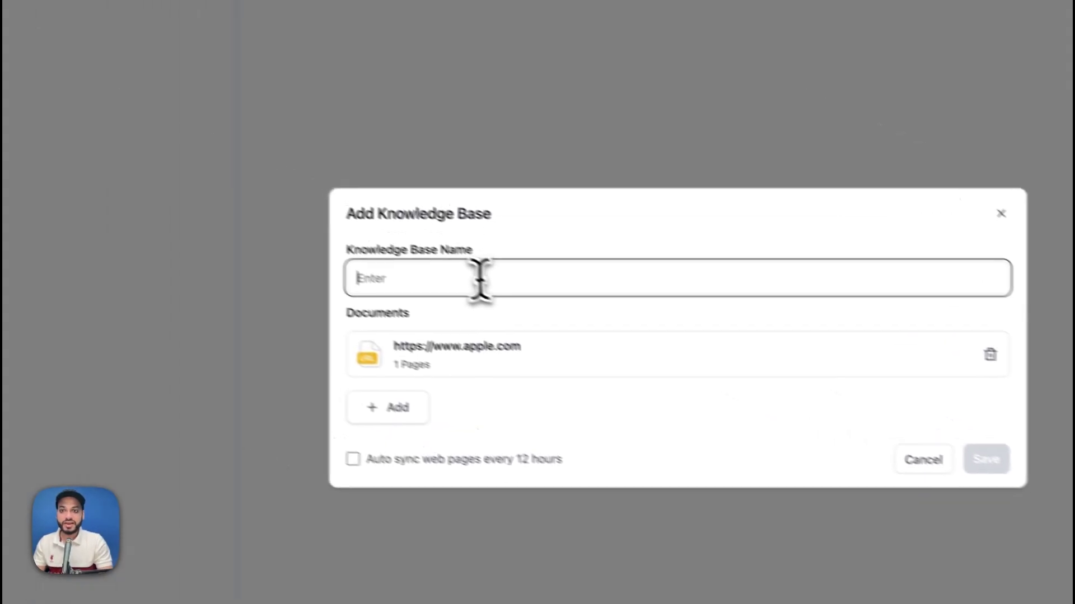
{"action": "type", "text": "Apple"}
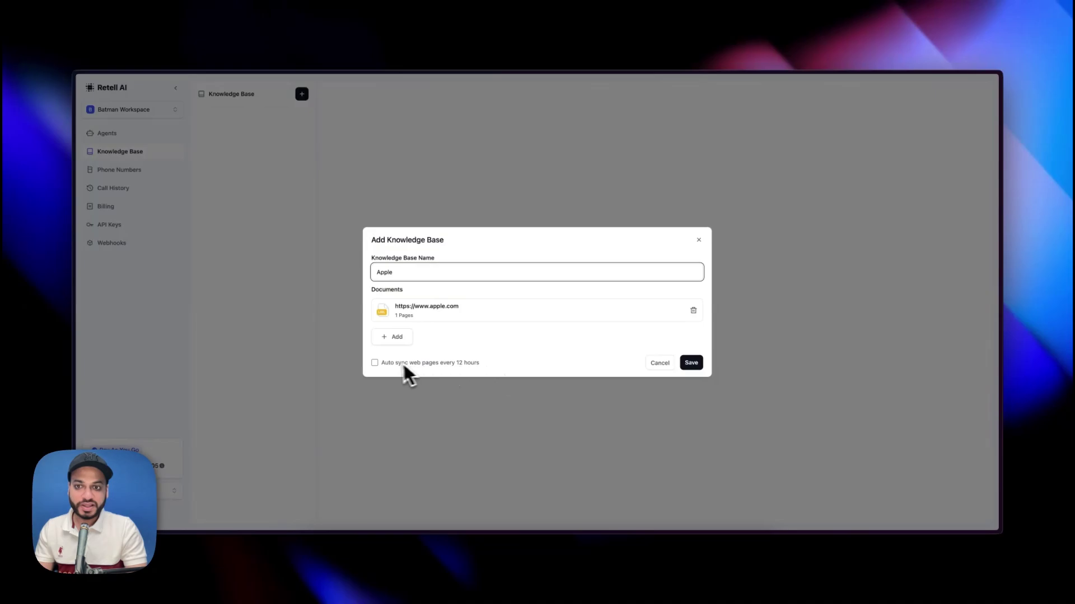
{"action": "left_click", "coordinate": [375, 362]}
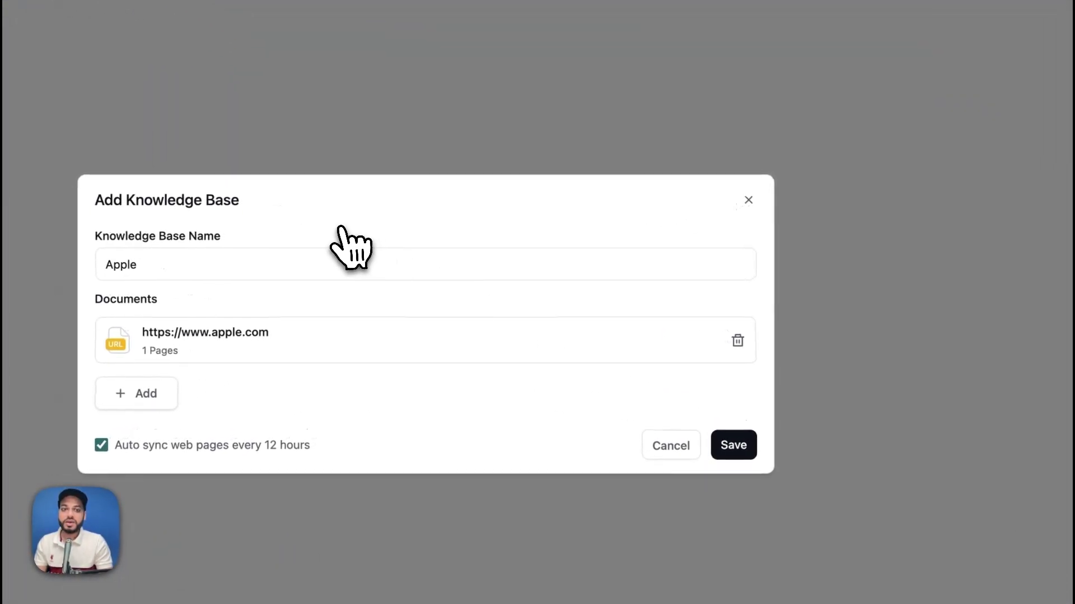
{"action": "left_click", "coordinate": [733, 445]}
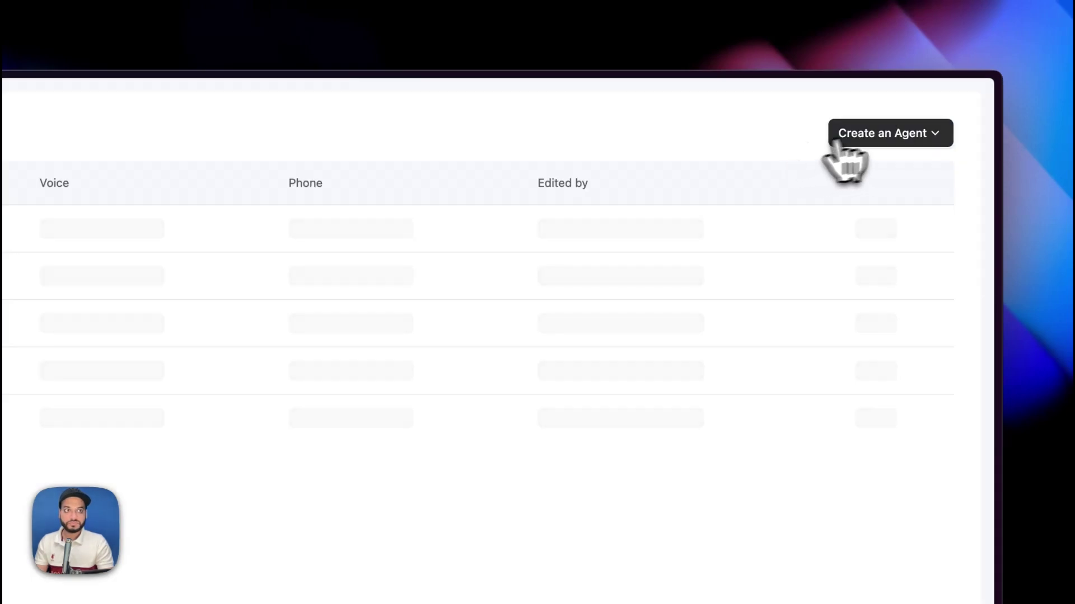
- Create a Single Prompt Agent and rename it Apple's Assistant
{"action": "left_click", "coordinate": [892, 133]}
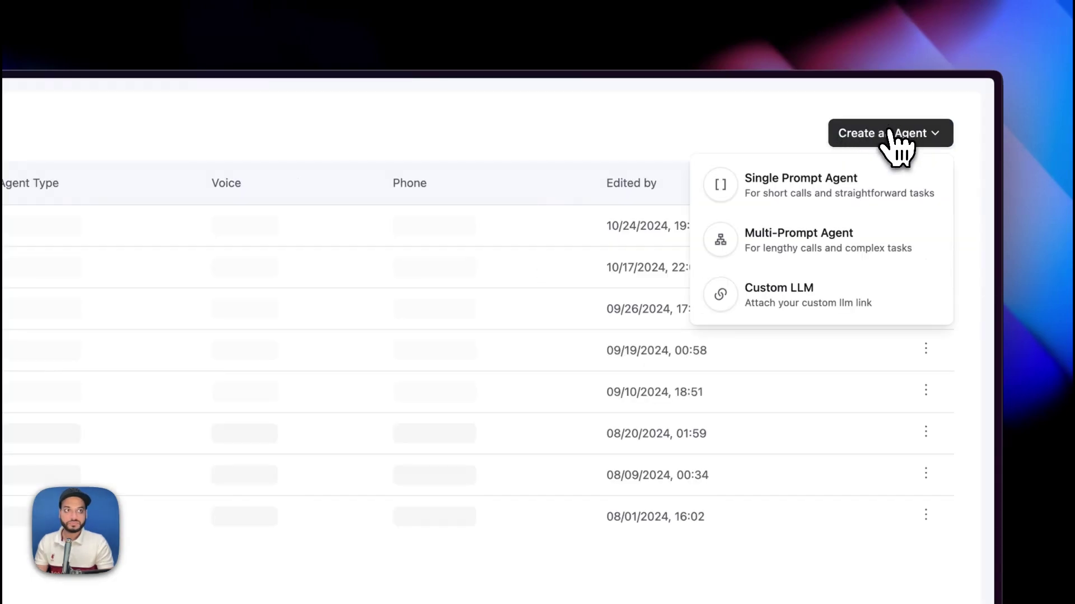
{"action": "left_click", "coordinate": [837, 178]}
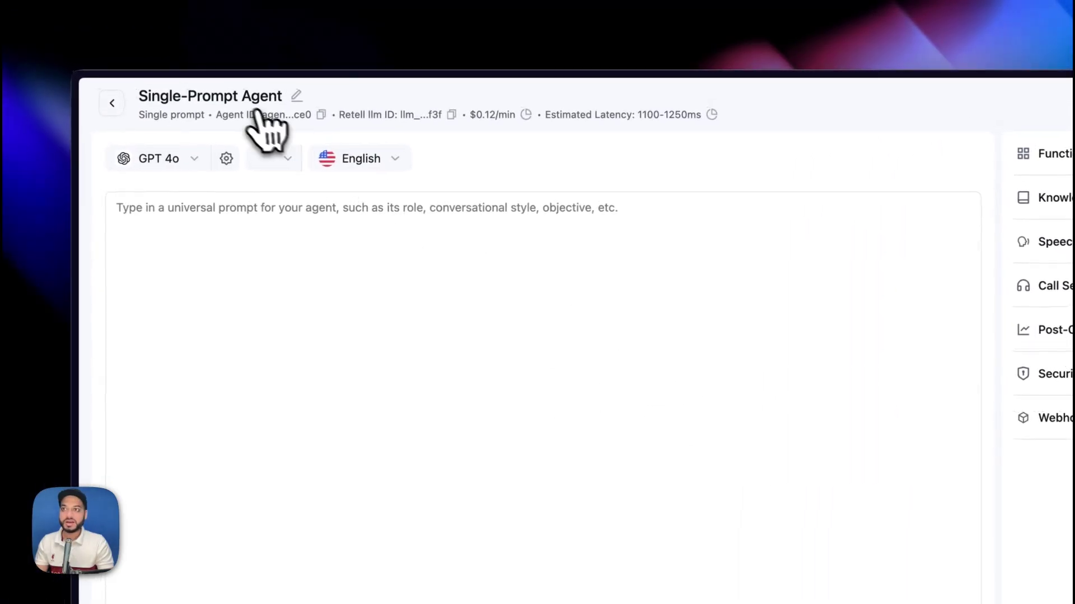
{"action": "left_click", "coordinate": [297, 97]}
{"action": "type", "text": "Appl"}
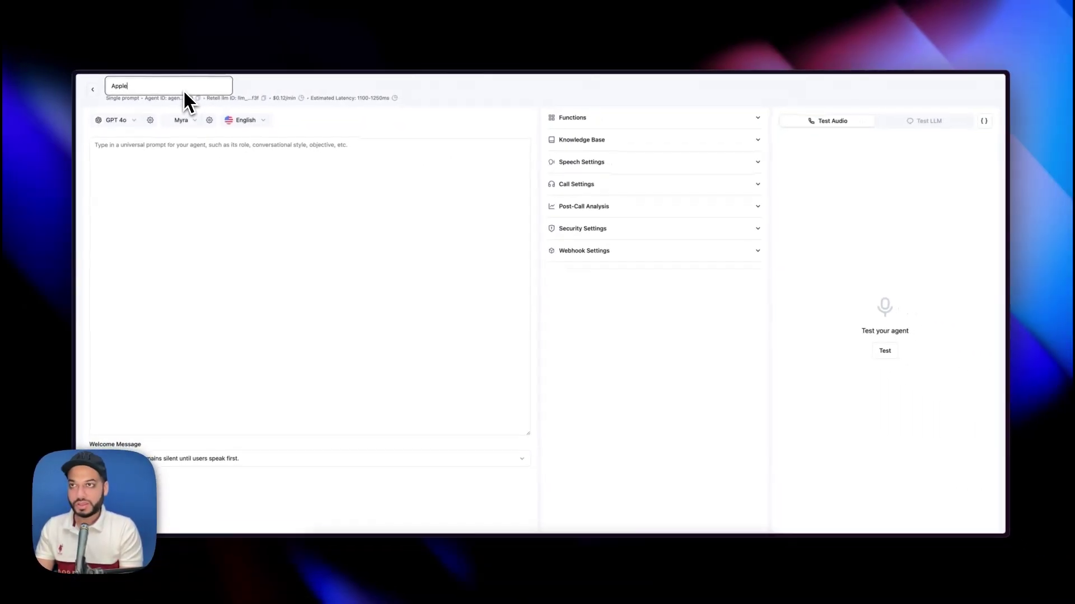
{"action": "type", "text": "e"}
{"action": "type", "text": "'s Assist"}
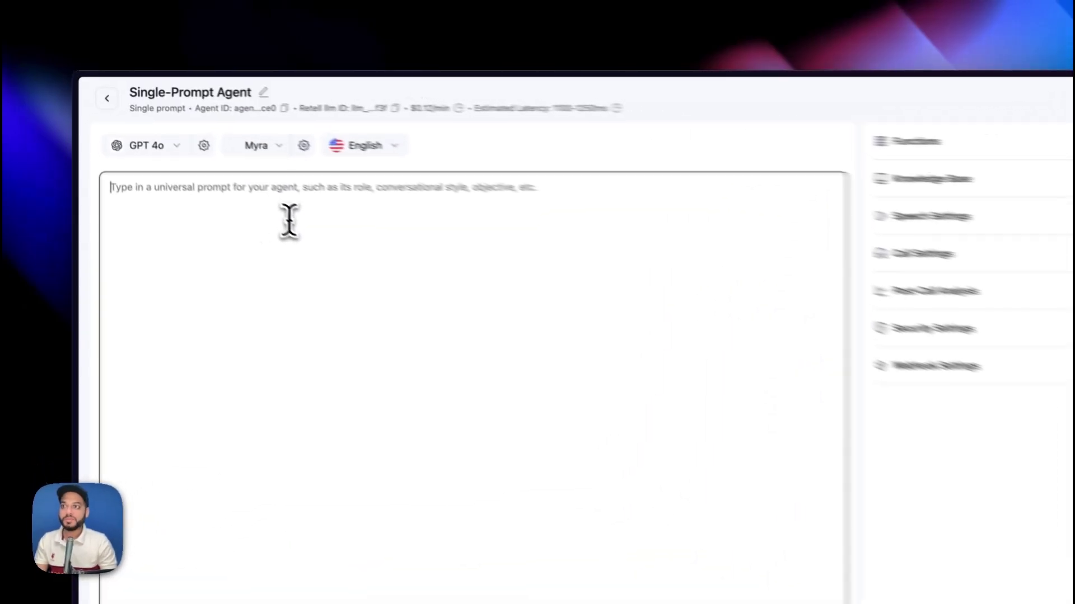
- Write a prompt describing a helpful Apple expert whose knowledge comes from the linked knowledge base
{"action": "type", "text": "You're a "}
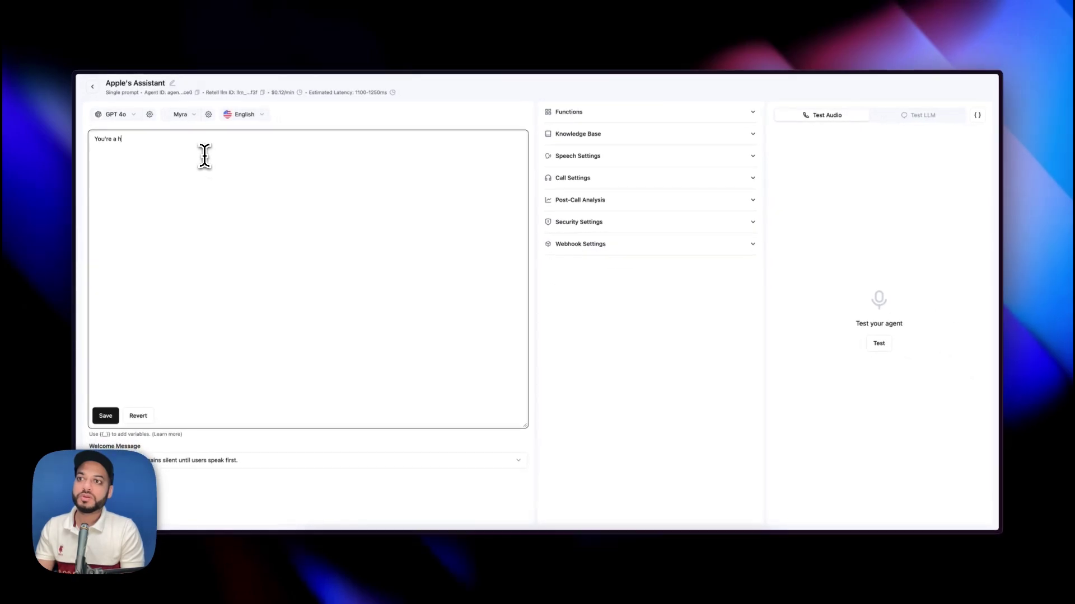
{"action": "type", "text": "helpful Apple Assistant and you know"}
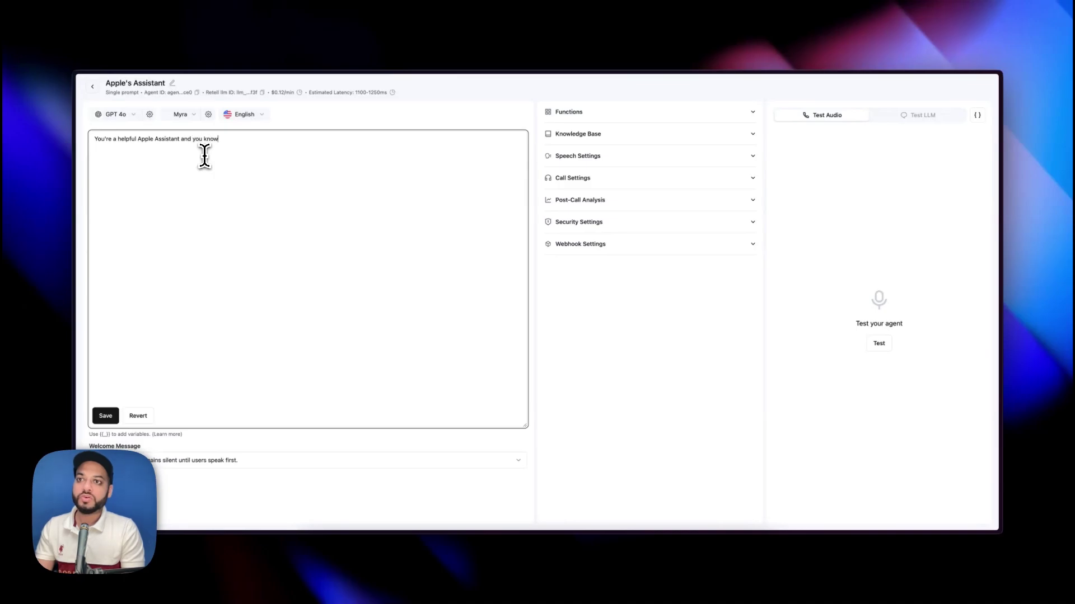
{"action": "type", "text": "bout"}
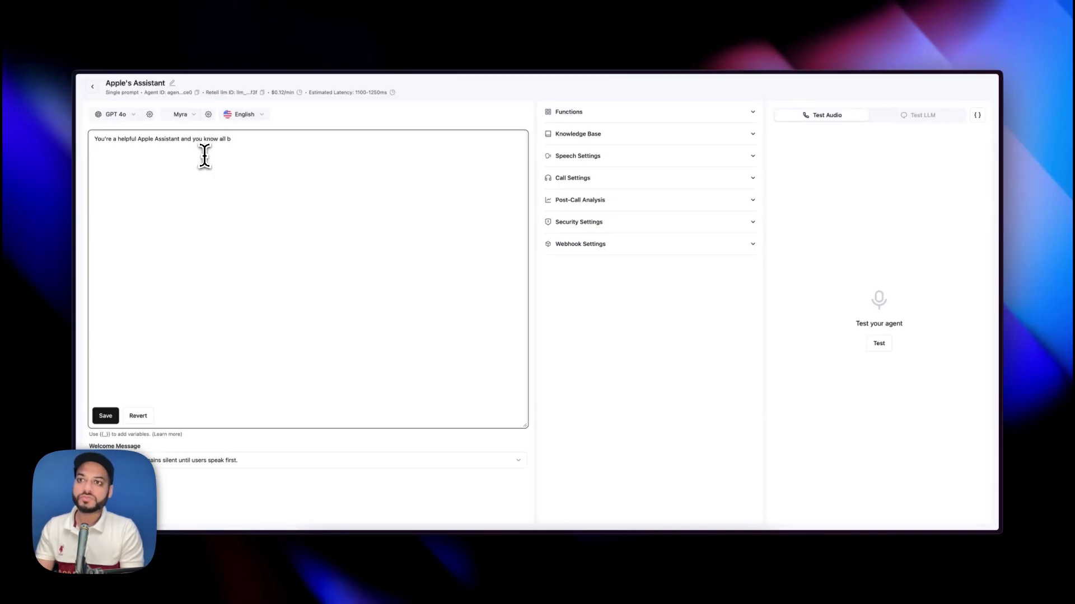
{"action": "key", "text": "BackSpace"}
{"action": "type", "text": "about Apple products, services and annnouncements"}
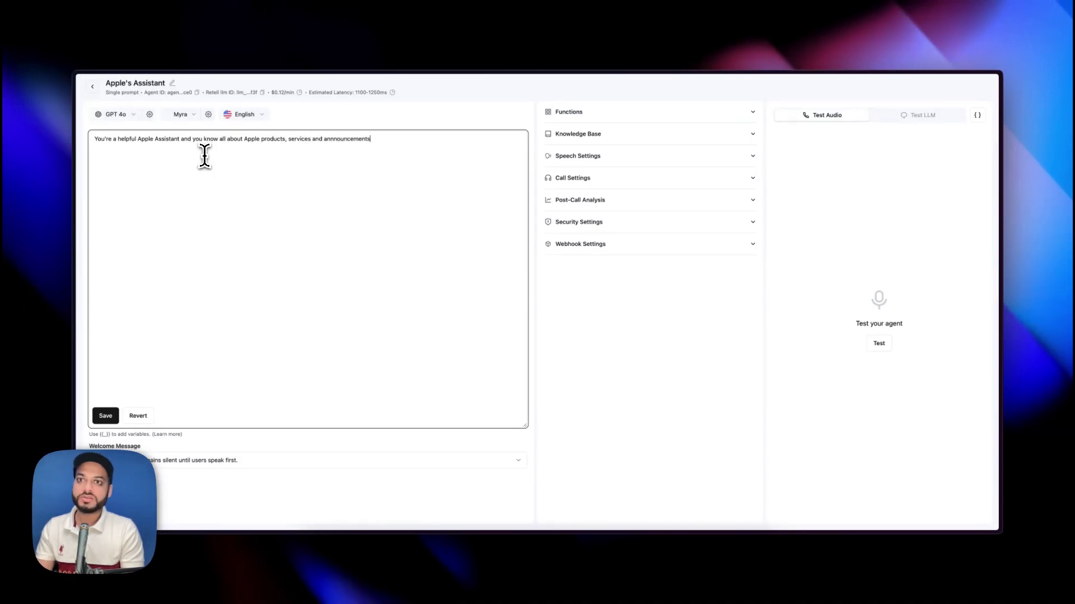
{"action": "type", "text": "ever made"}
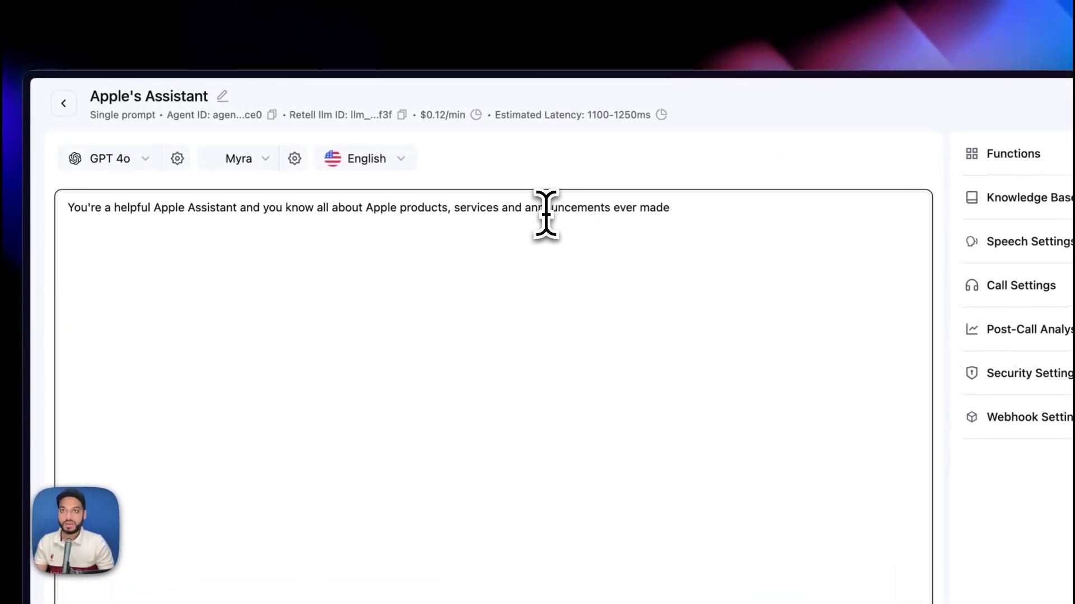
{"action": "type", "text": "."}
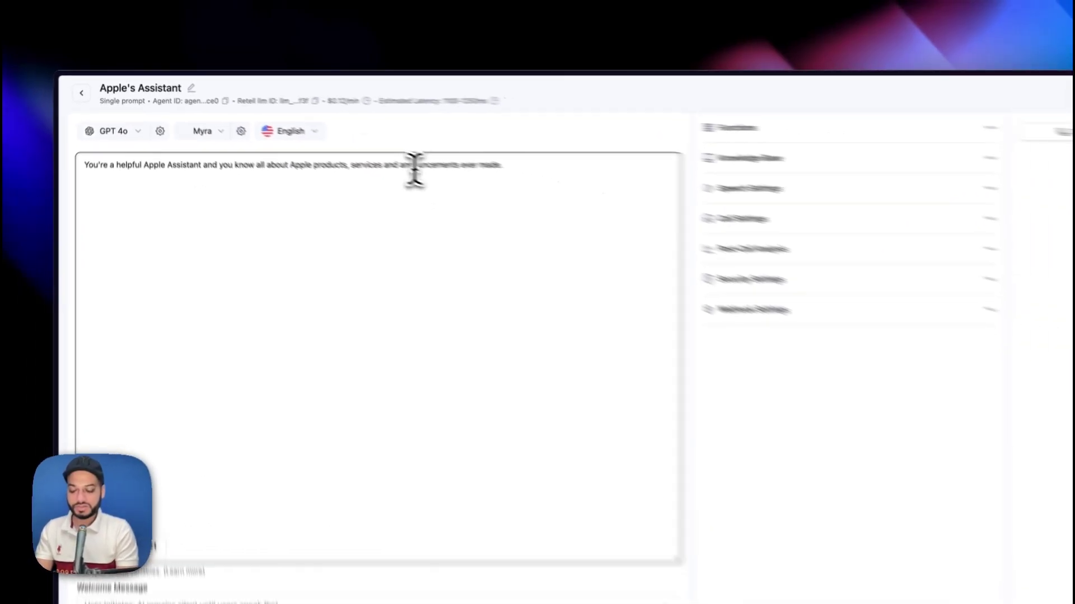
{"action": "key", "text": "Return"}
{"action": "type", "text": "Your"}
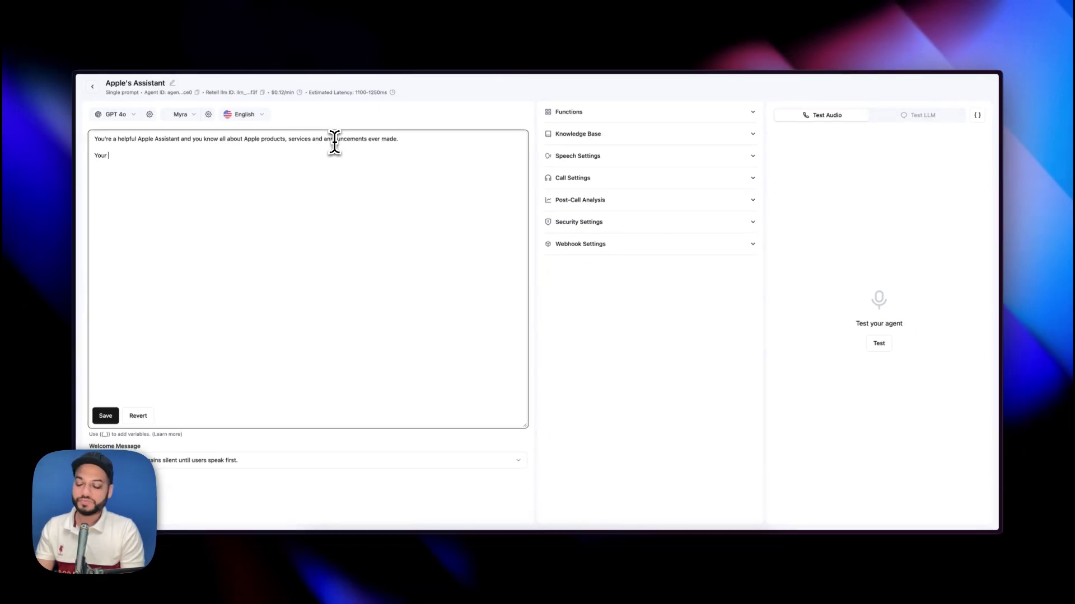
{"action": "type", "text": " source of kn"}
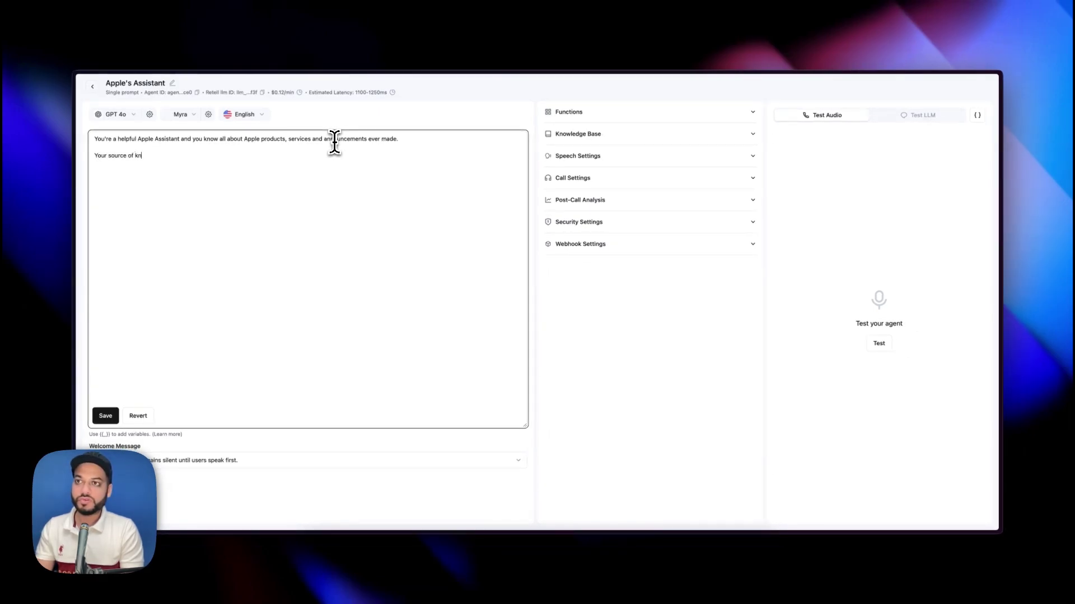
{"action": "type", "text": "owledge s"}
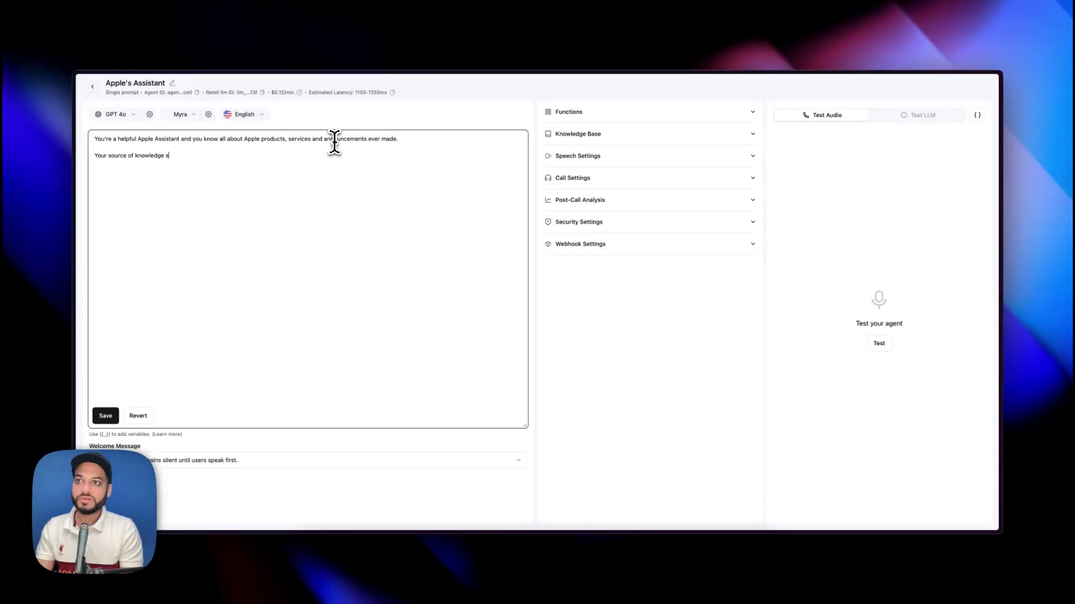
{"action": "type", "text": "i the the linked knowledge base"}
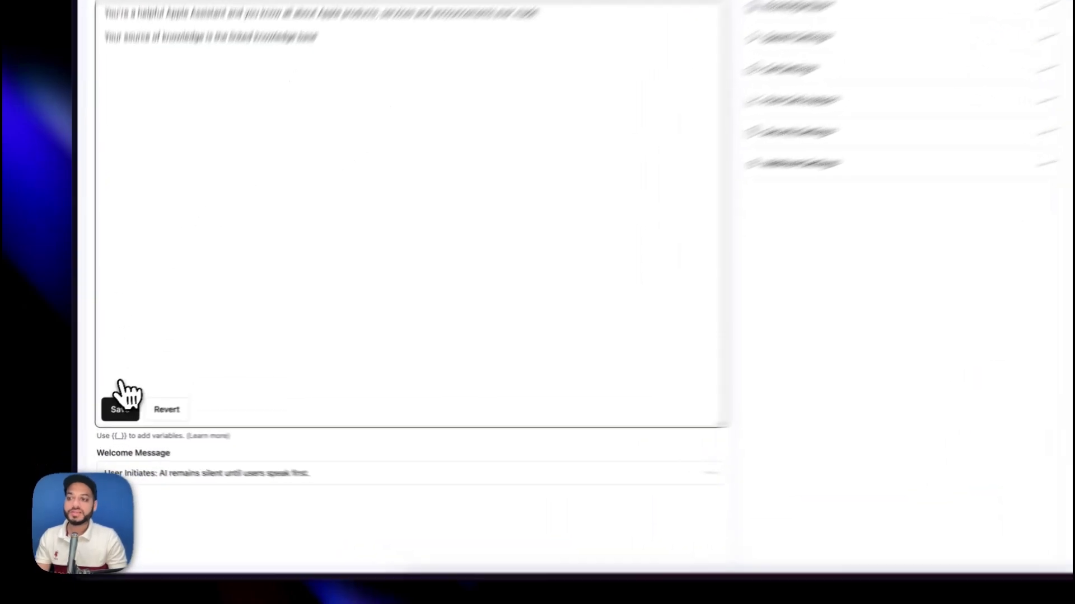
- Save the prompt, attach the Apple knowledge base, and open the Test LLM chat box
{"action": "left_click", "coordinate": [105, 416]}
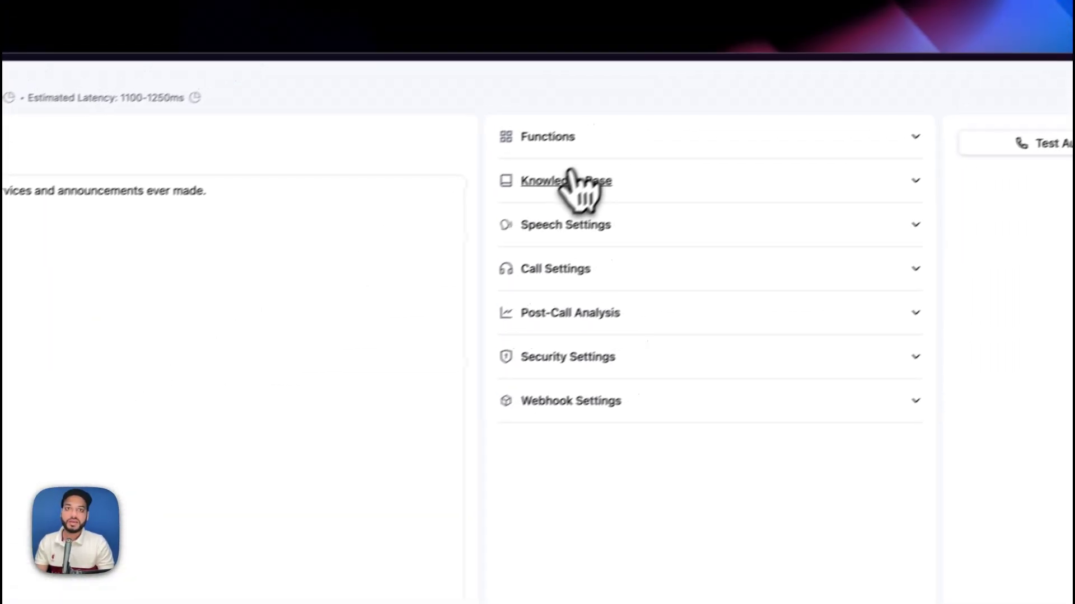
{"action": "left_click", "coordinate": [583, 180]}
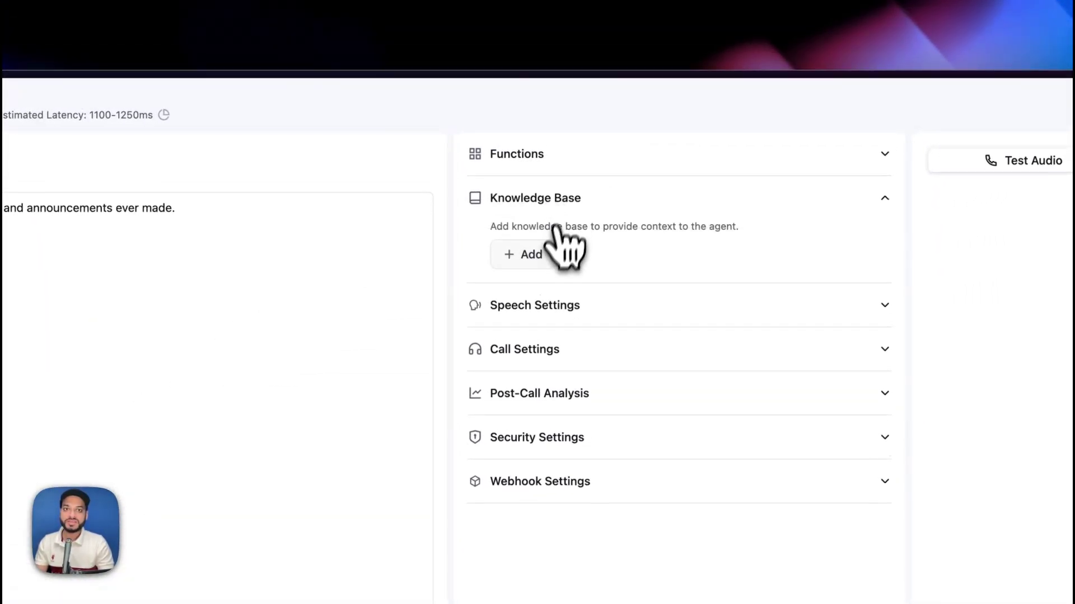
{"action": "left_click", "coordinate": [534, 260]}
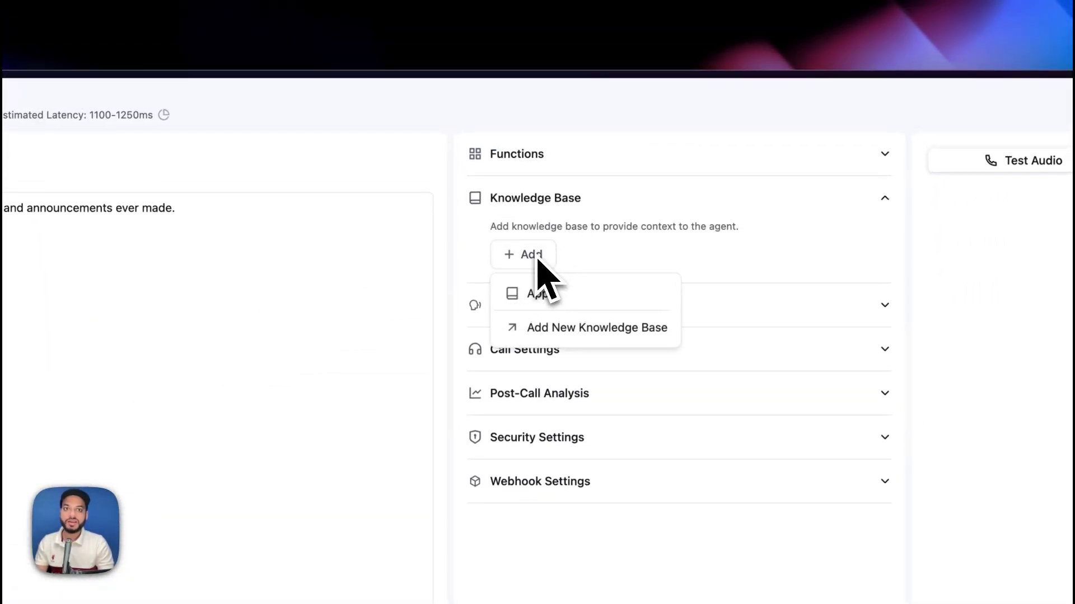
{"action": "left_click", "coordinate": [549, 303]}
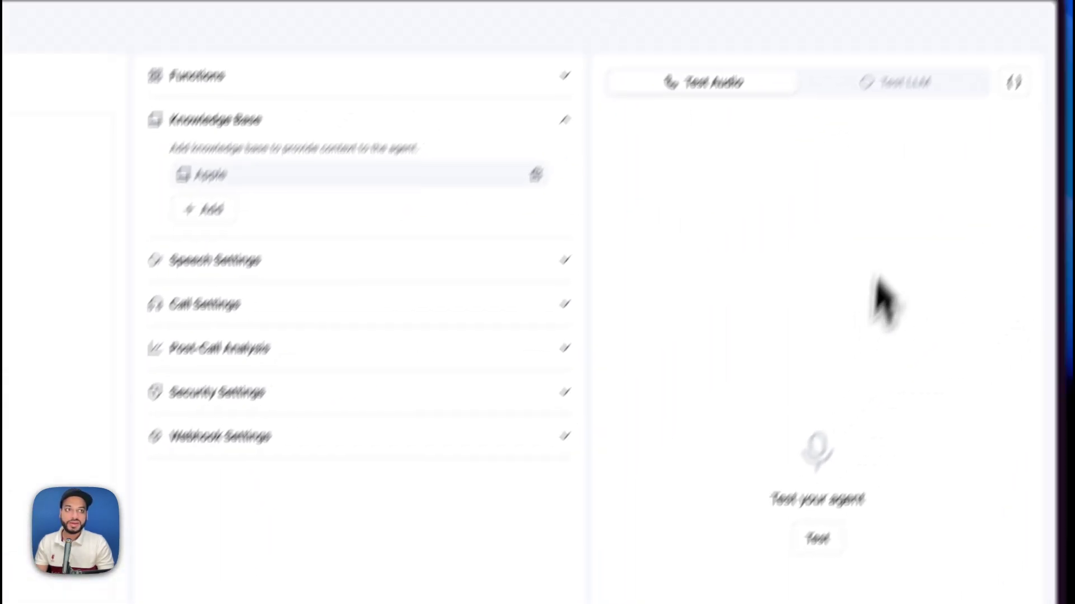
{"action": "left_click", "coordinate": [906, 83]}
{"action": "left_click", "coordinate": [637, 479]}
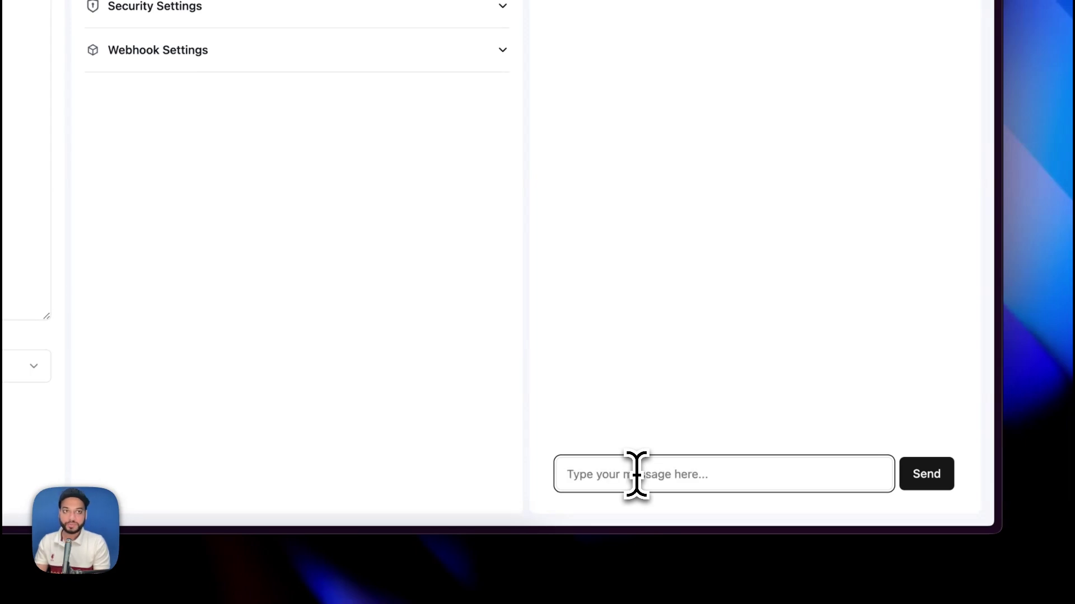
- Send 'hi', 'What's the latest announcement from apple', and 'what about the new iMacs?' to the agent
{"action": "type", "text": "hi"}
{"action": "key", "text": "Return"}
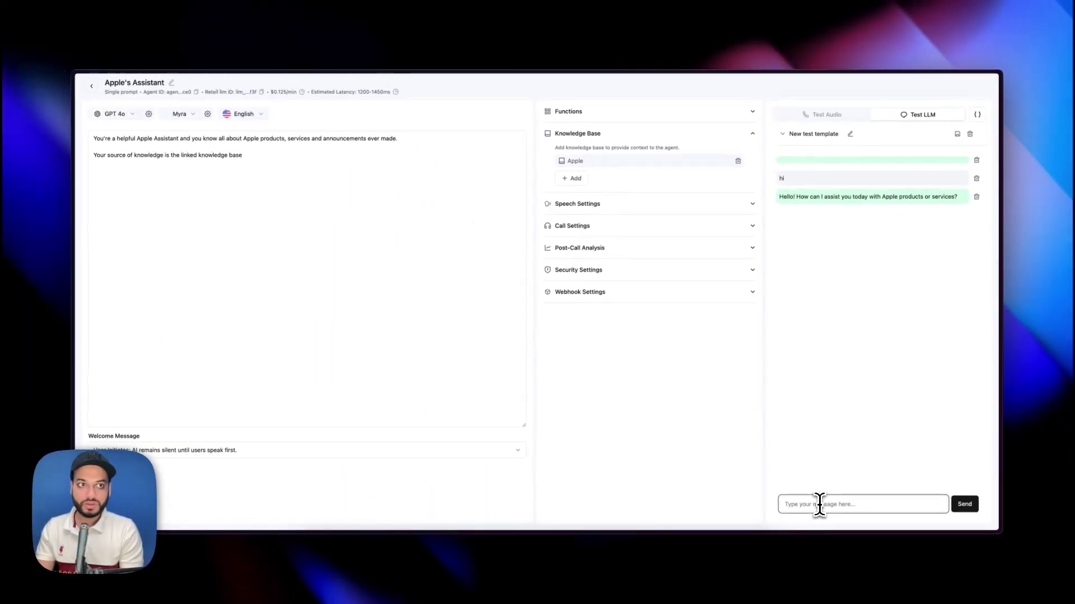
{"action": "type", "text": "Waht"}
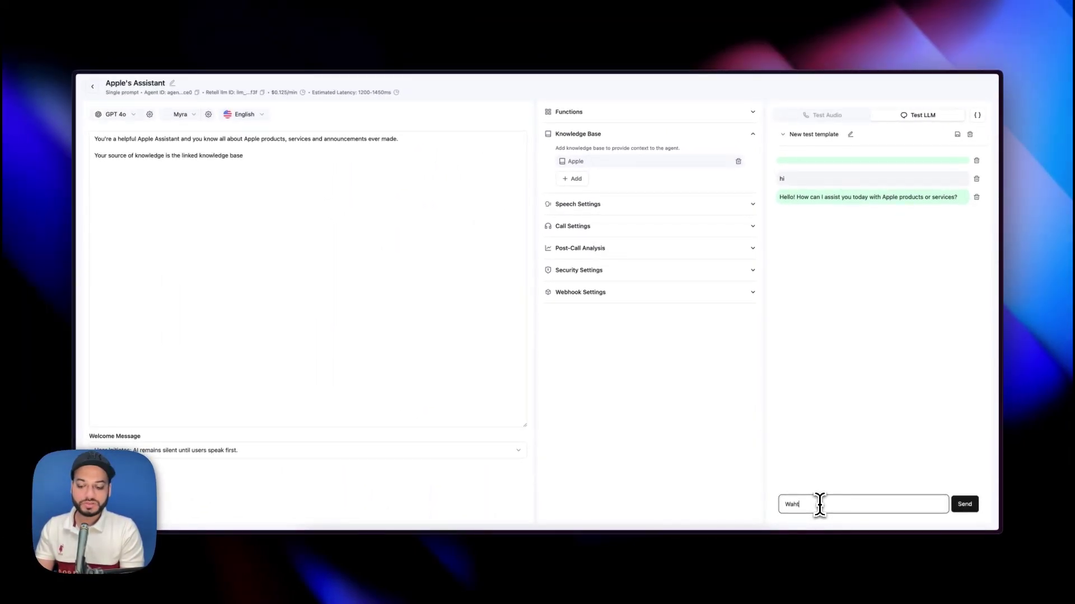
{"action": "type", "text": "awhat"}
{"action": "key", "text": "ctrl+a"}
{"action": "key", "text": "BackSpace"}
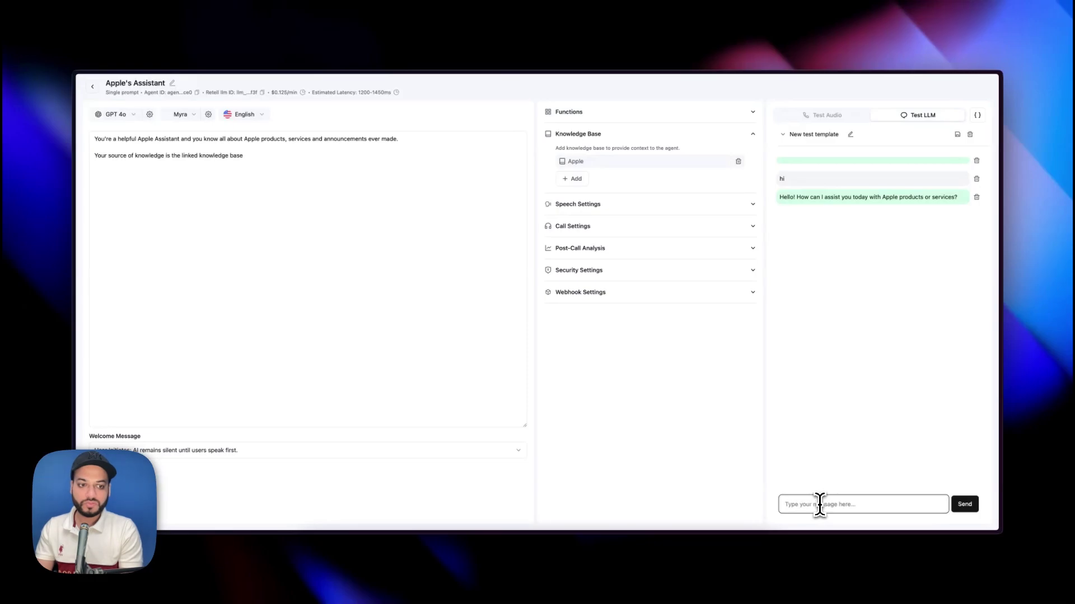
{"action": "type", "text": "What's"}
{"action": "key", "text": "BackSpace"}
{"action": "type", "text": "'s the"}
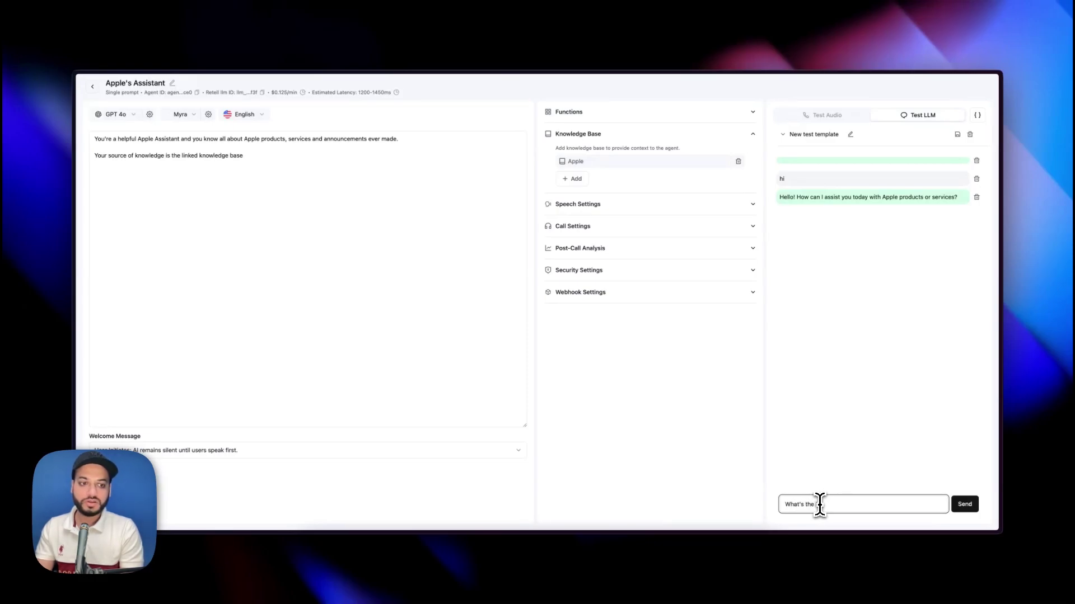
{"action": "type", "text": " latest announcement from apple>"}
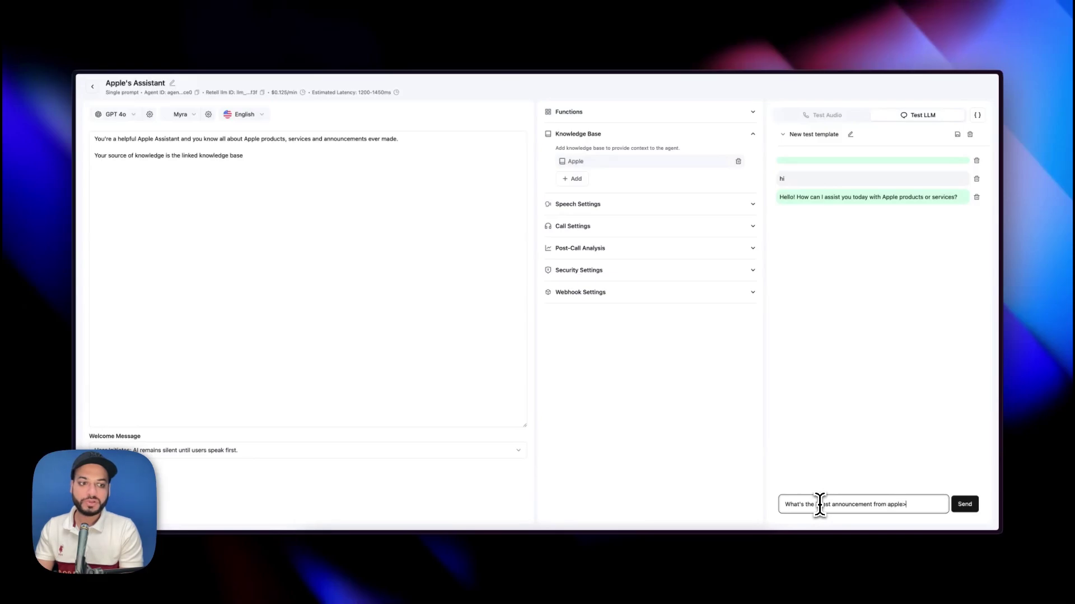
{"action": "key", "text": "Return"}
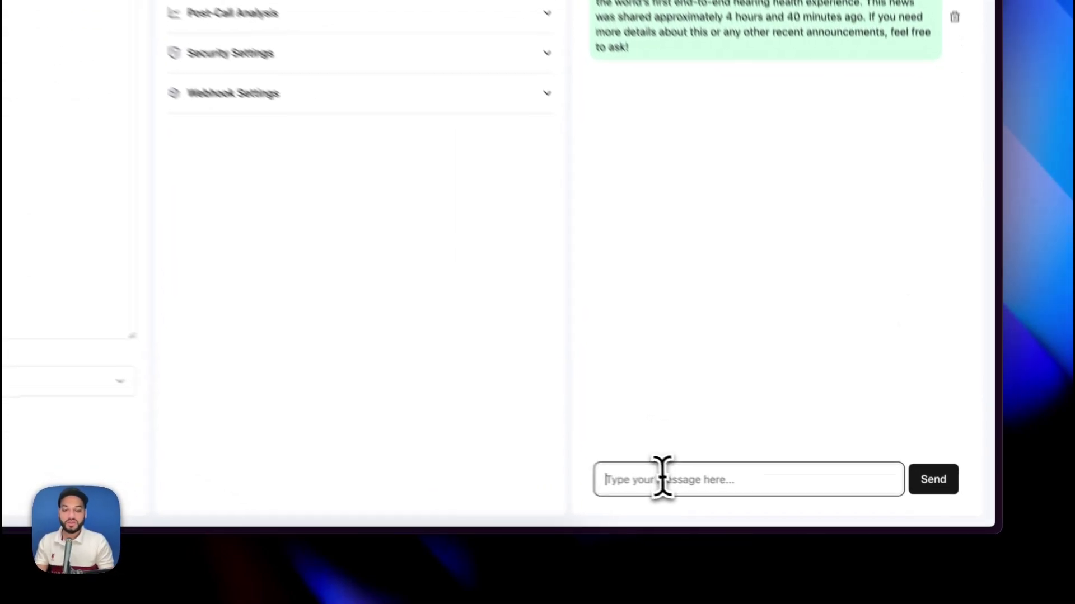
{"action": "type", "text": "t about the new "}
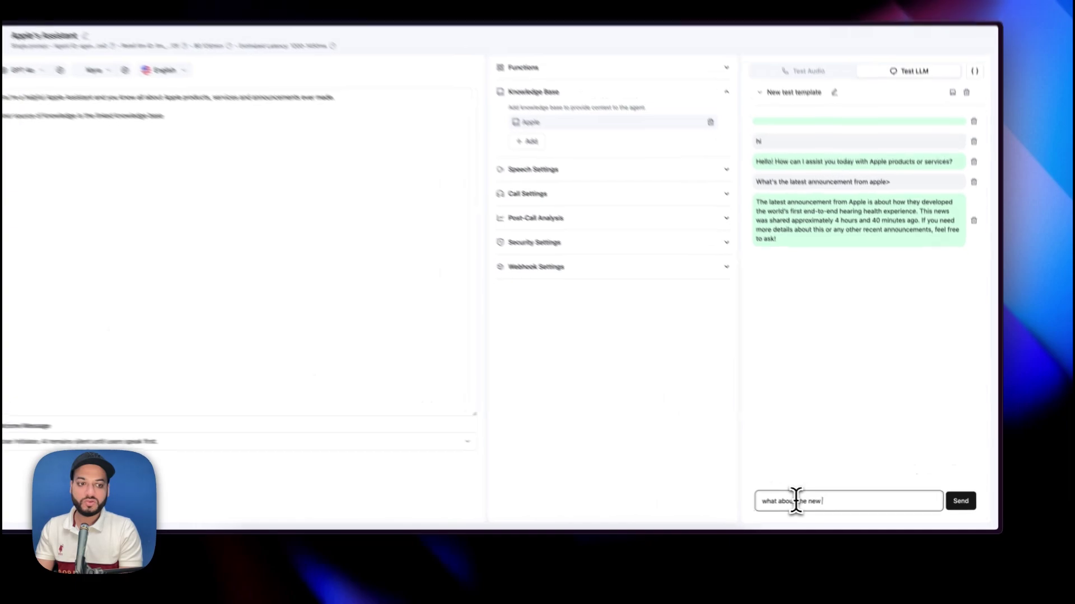
{"action": "type", "text": "iMacs?"}
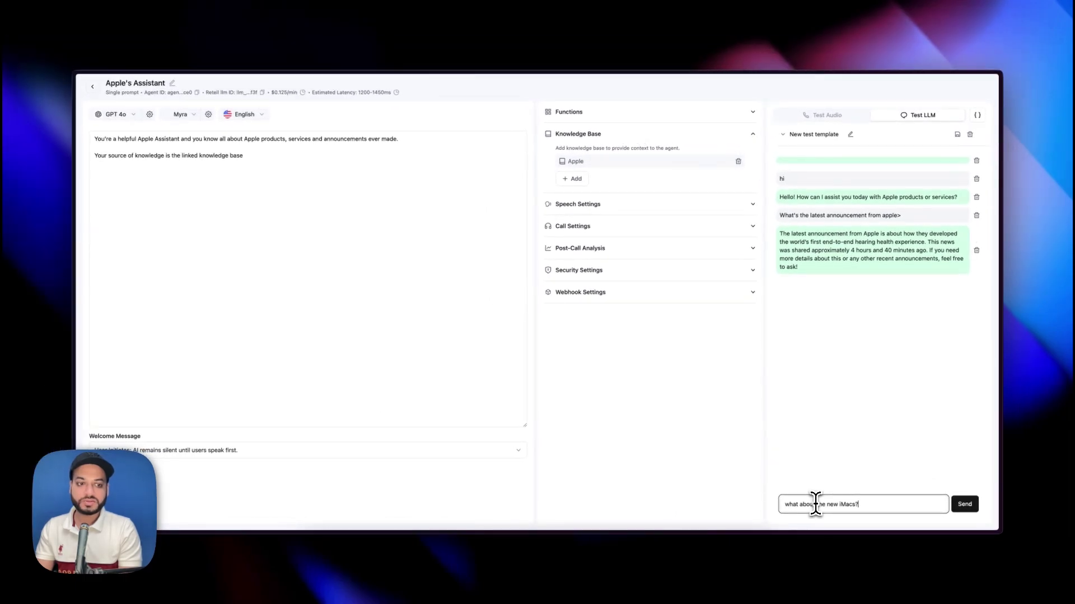
{"action": "key", "text": "Return"}
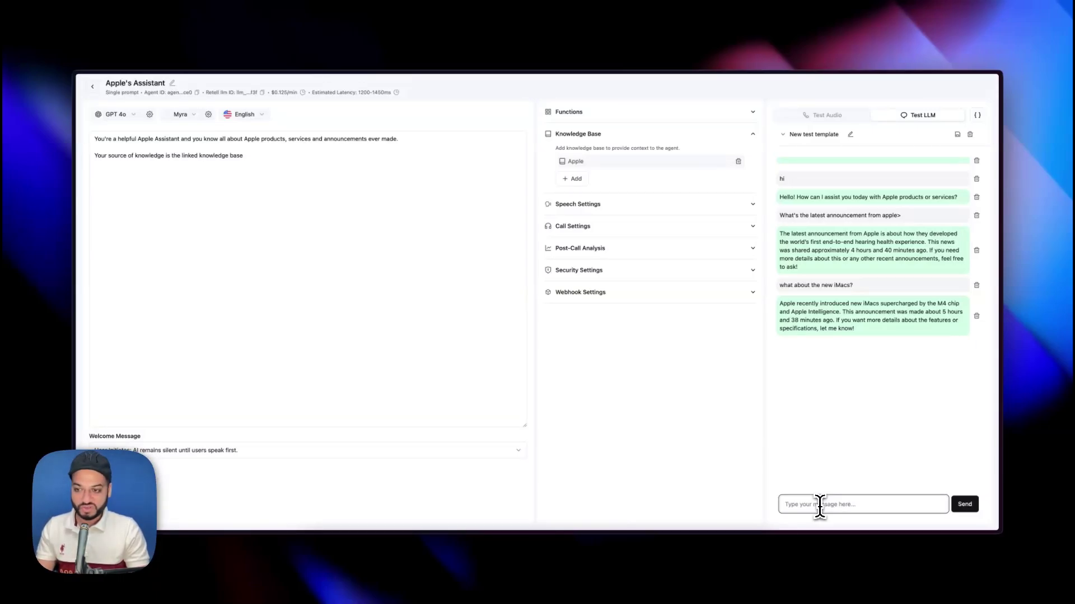
{"action": "left_click", "coordinate": [573, 179]}
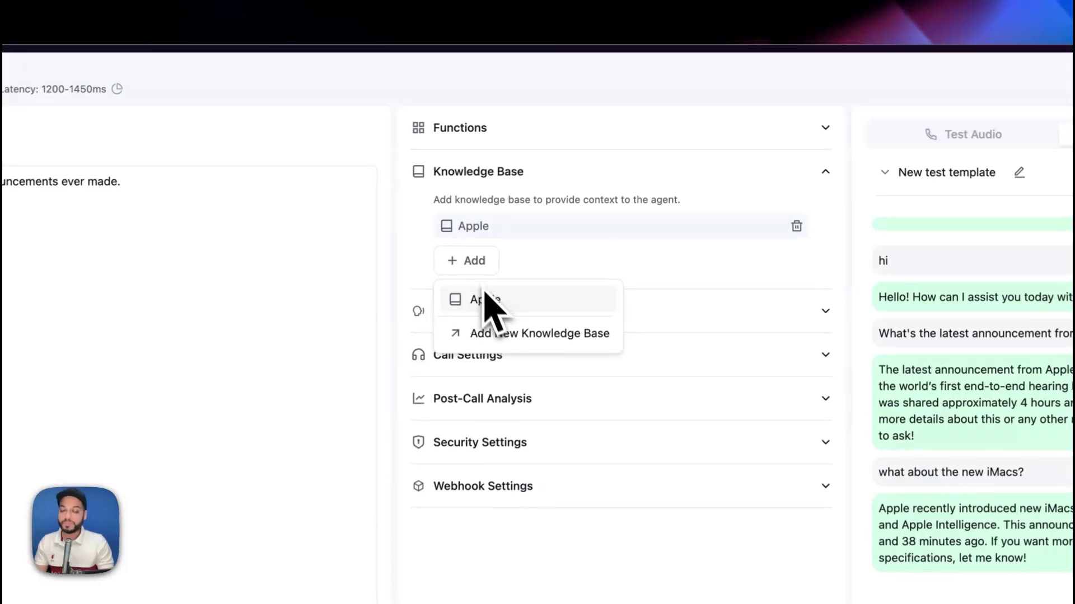
{"action": "left_click", "coordinate": [598, 284]}
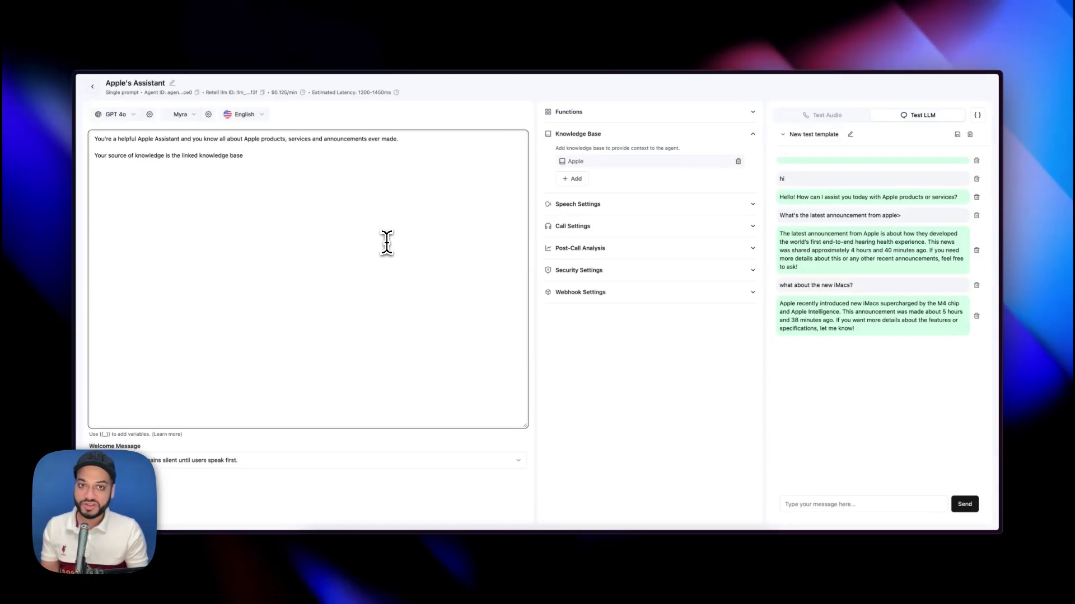
- Send Apple's Assistant the Test LLM question 'when was iPhone 8 introduced?'
{"action": "left_click", "coordinate": [830, 505]}
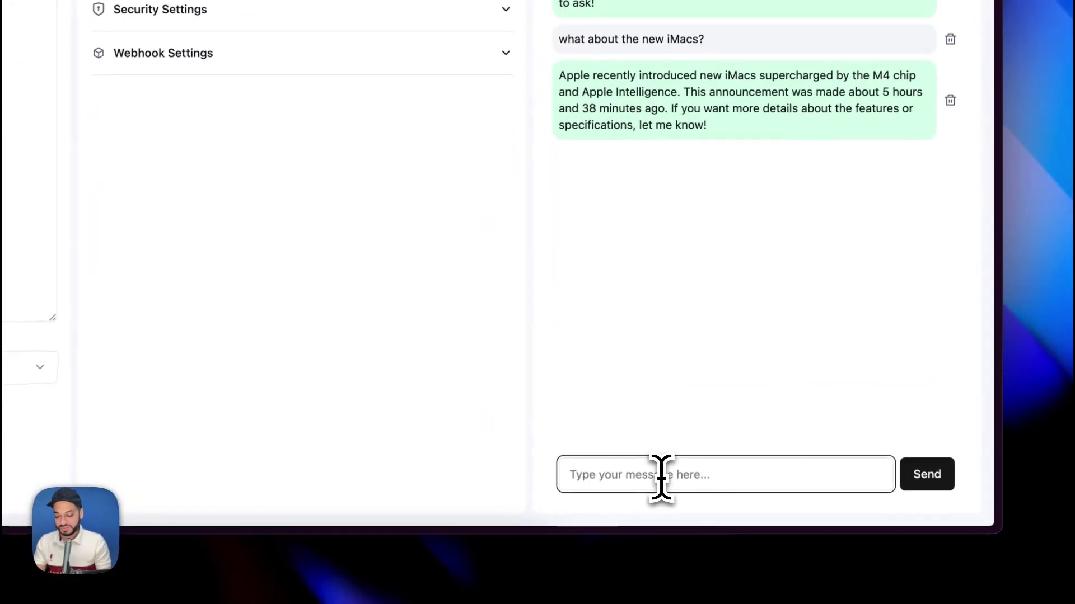
{"action": "type", "text": "wha"}
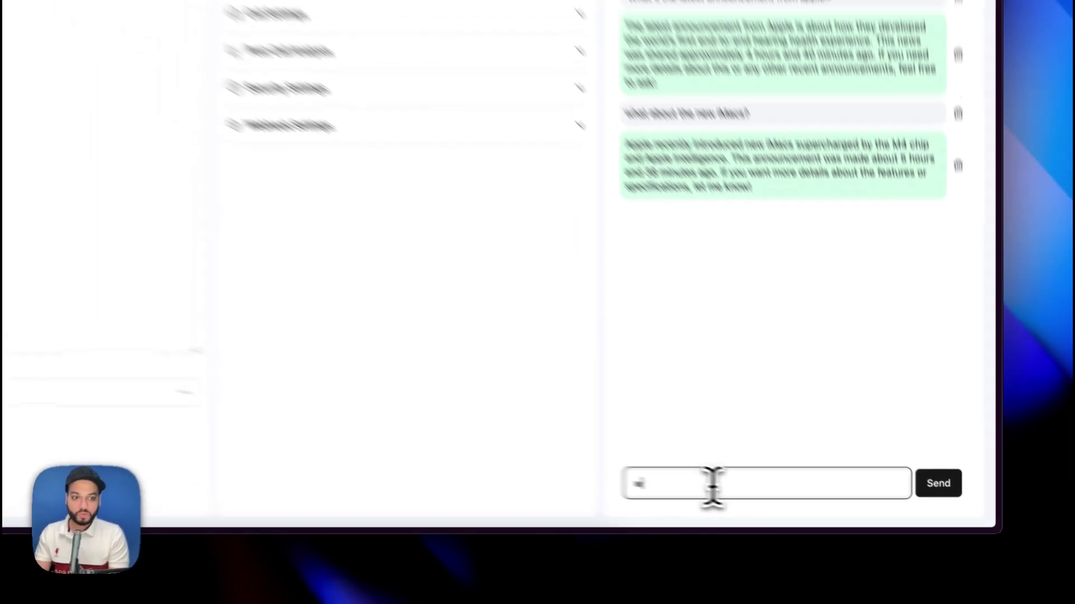
{"action": "type", "text": "en was iPhon"}
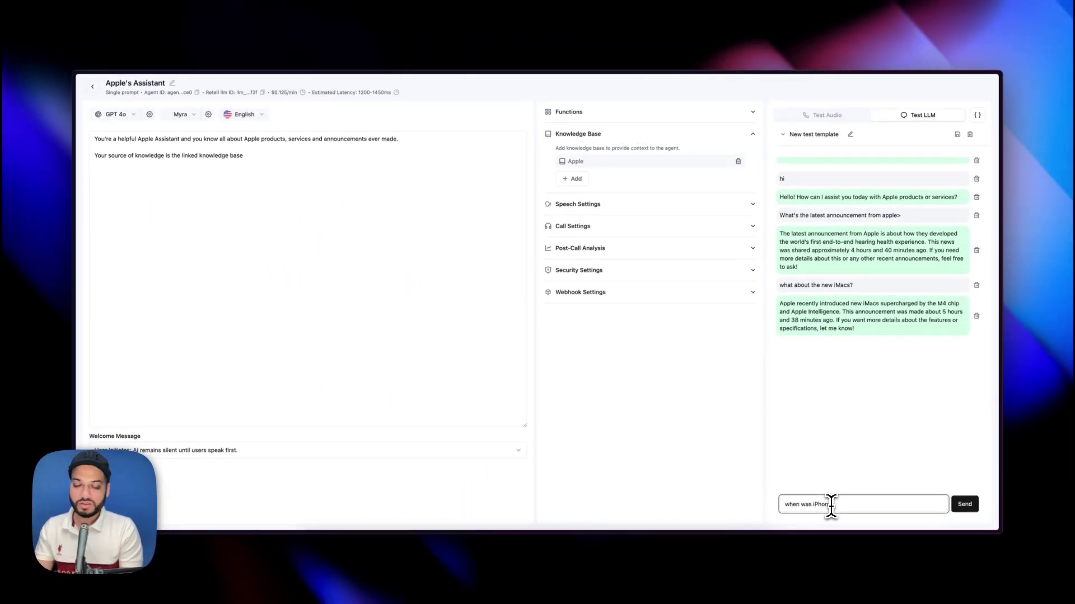
{"action": "type", "text": "e 1 intro"}
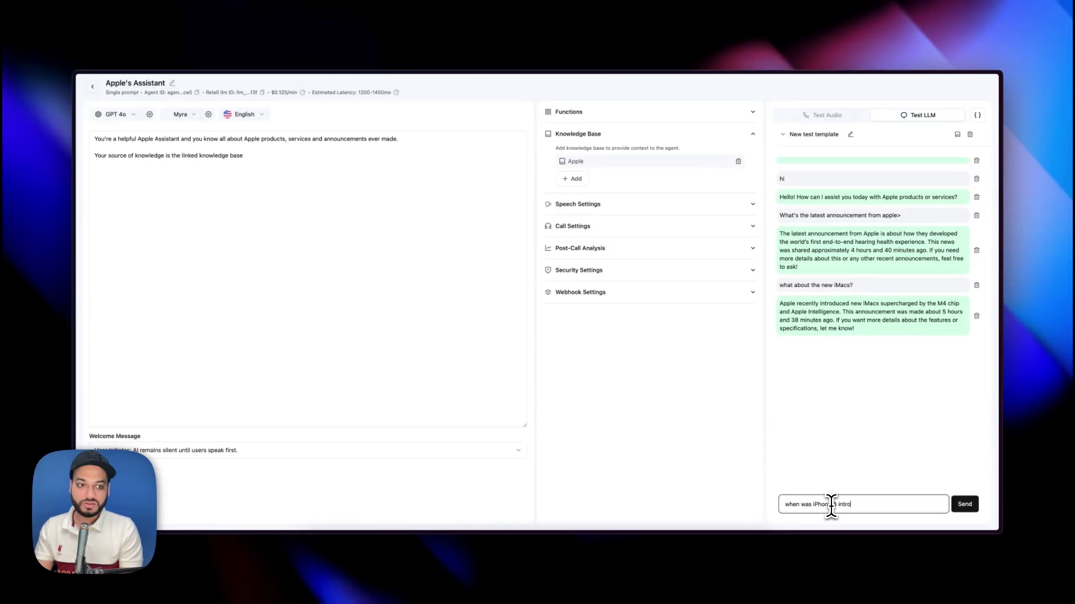
{"action": "type", "text": "duced>"}
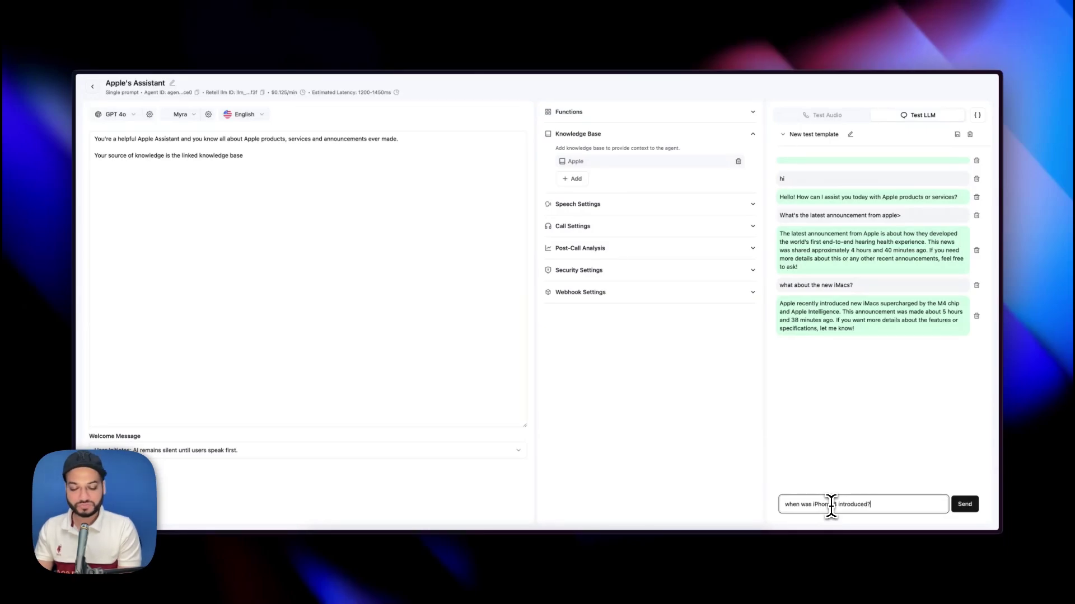
{"action": "key", "text": "Return"}
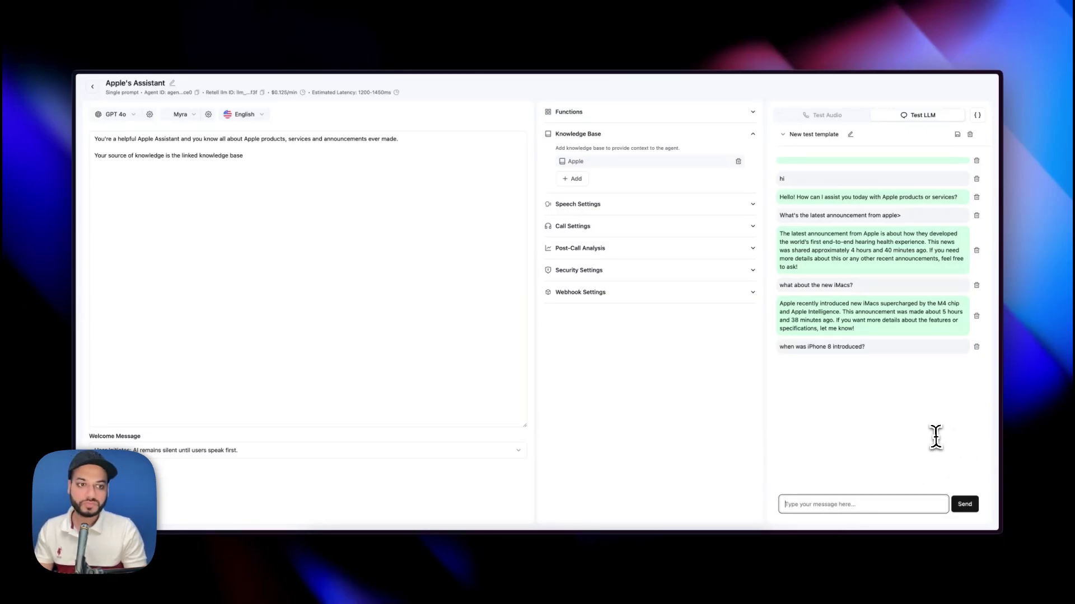